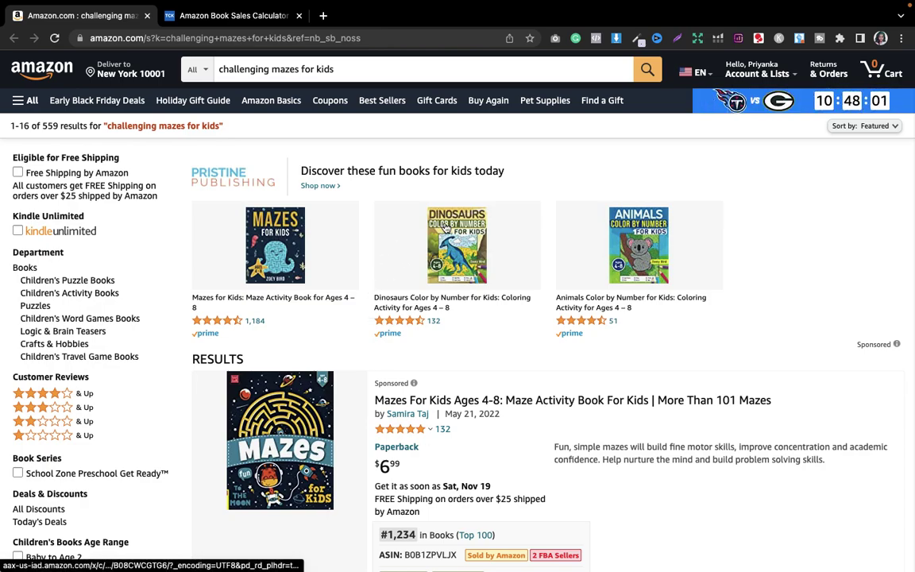
{"action": "left_click_drag", "start_coordinate": [287, 68], "coordinate": [239, 57]}
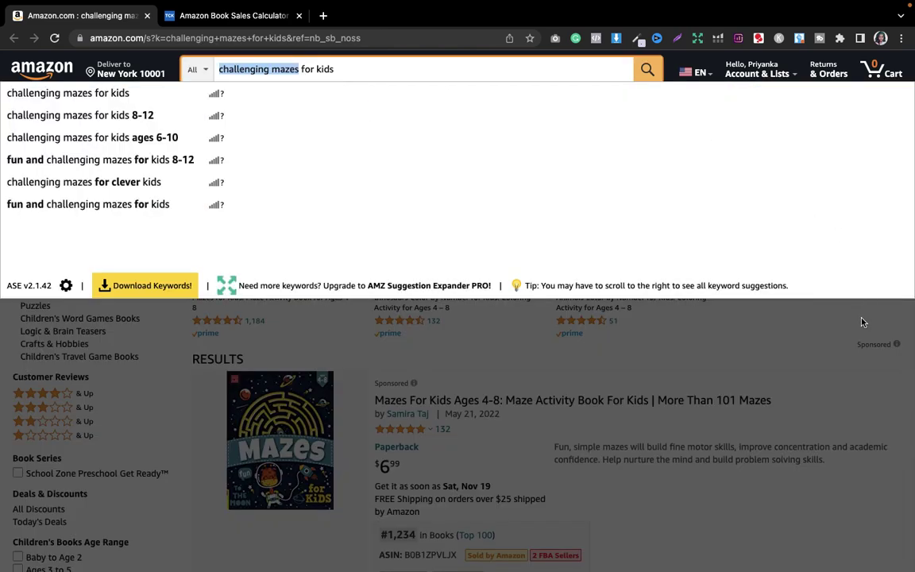
{"action": "left_click", "coordinate": [863, 321]}
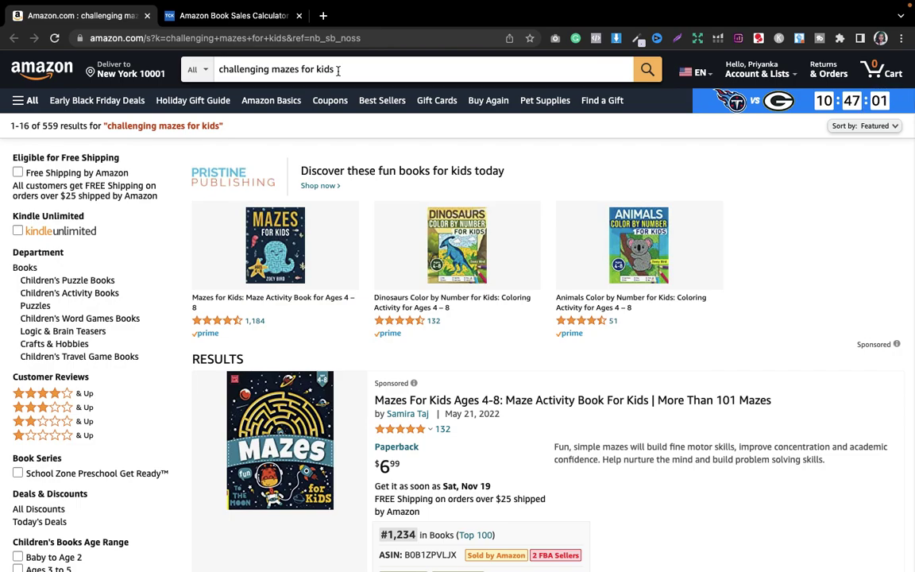
Step: Examine the sales ranks of the first maze books in the "challenging mazes for kids" results, down to "101 Challenging Mazes"
{"action": "scroll", "coordinate": [905, 169], "scroll_direction": "down", "scroll_amount": 2}
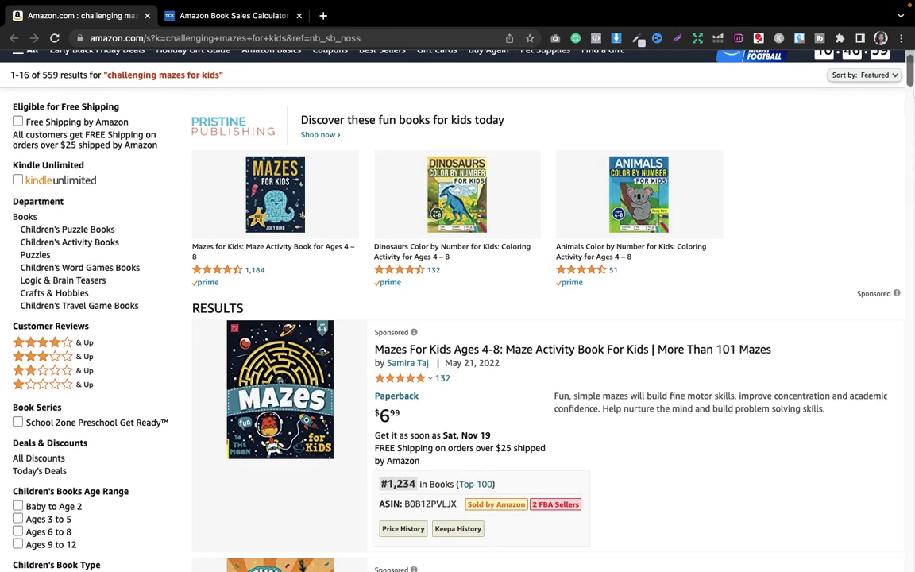
{"action": "left_click_drag", "start_coordinate": [910, 70], "coordinate": [905, 111]}
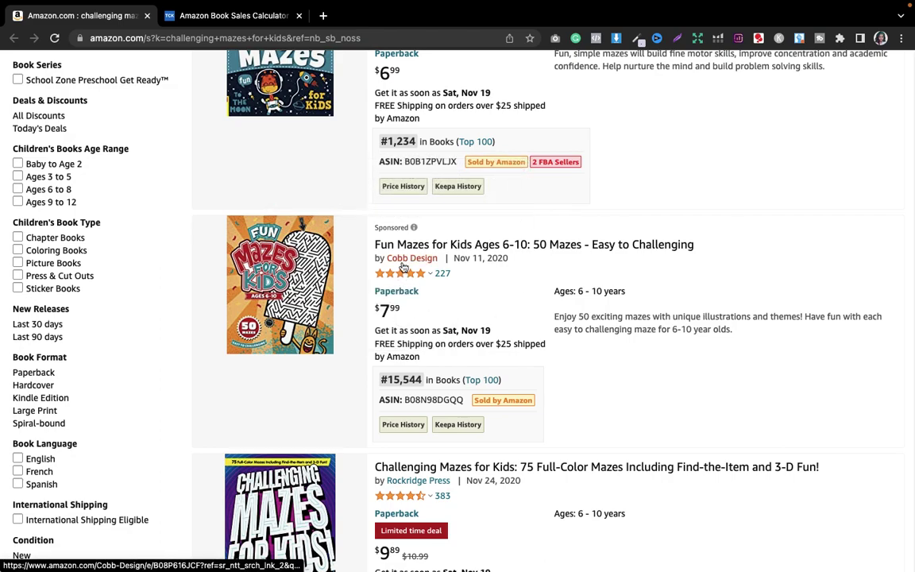
{"action": "scroll", "coordinate": [671, 163], "scroll_direction": "down", "scroll_amount": 1}
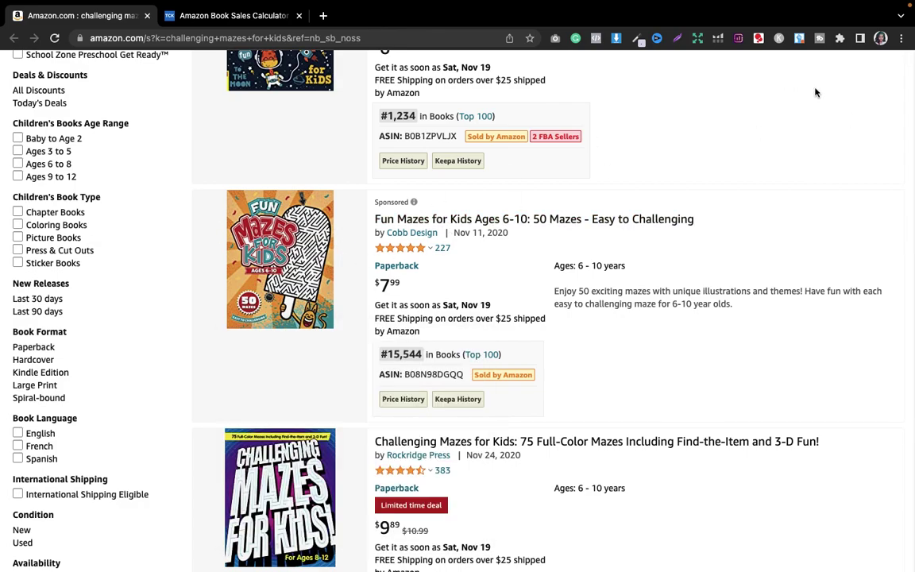
{"action": "scroll", "coordinate": [913, 105], "scroll_direction": "down", "scroll_amount": 2}
{"action": "left_click_drag", "start_coordinate": [911, 105], "coordinate": [905, 153]}
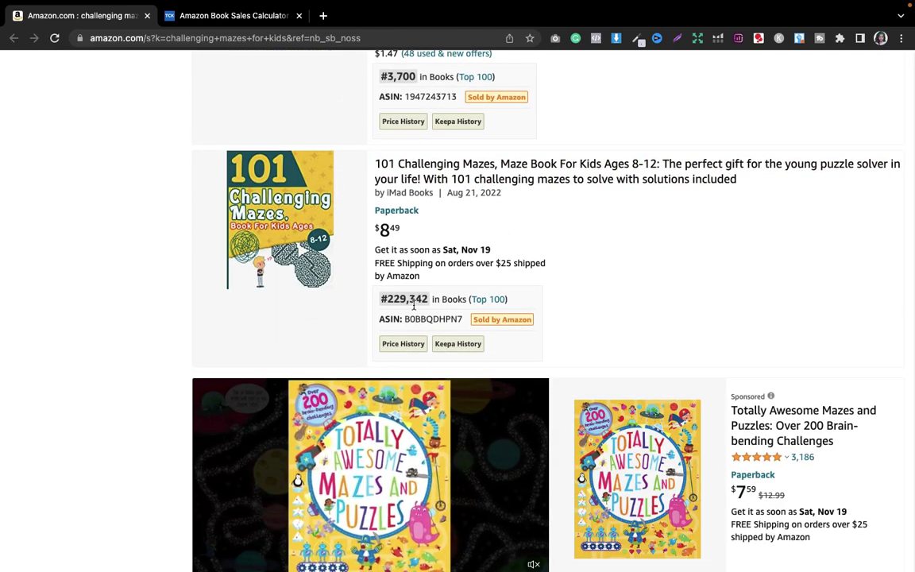
{"action": "scroll", "coordinate": [431, 278], "scroll_direction": "up", "scroll_amount": 1}
{"action": "scroll", "coordinate": [431, 278], "scroll_direction": "up", "scroll_amount": 5}
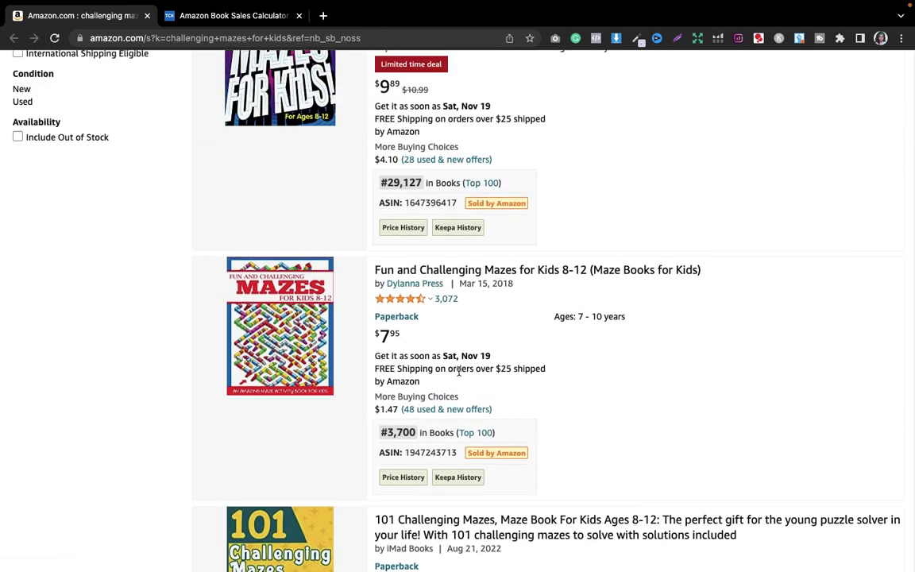
{"action": "mouse_move", "coordinate": [407, 229]}
{"action": "scroll", "coordinate": [347, 239], "scroll_direction": "up", "scroll_amount": 2}
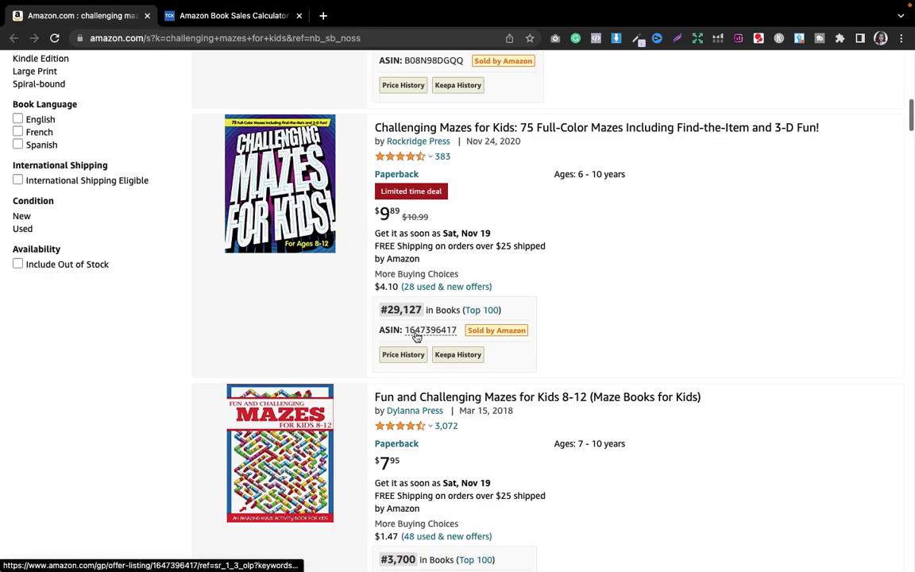
{"action": "scroll", "coordinate": [421, 318], "scroll_direction": "down", "scroll_amount": 2}
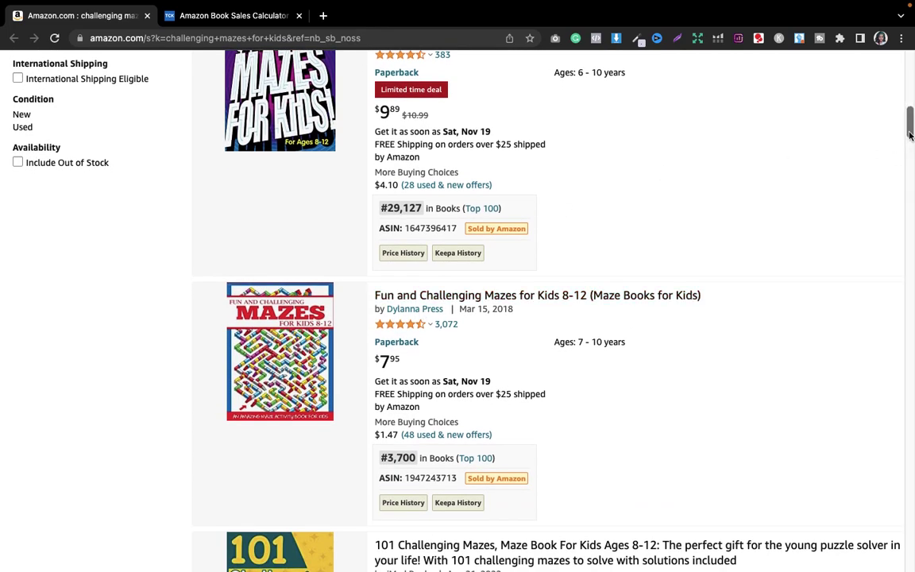
Step: Check the sales ranks and publication dates of the remaining maze books further down the results, and return to the first listing
{"action": "left_click_drag", "start_coordinate": [910, 126], "coordinate": [909, 219]}
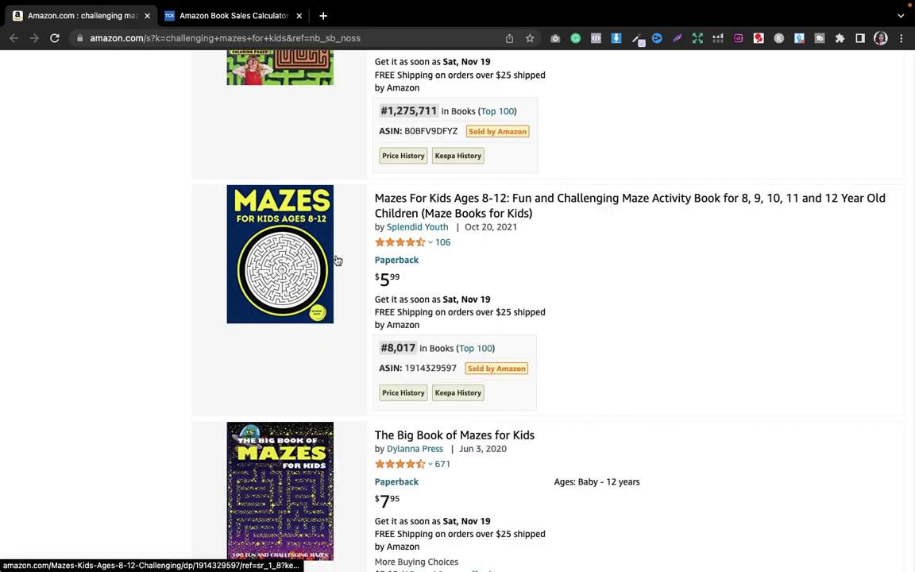
{"action": "scroll", "coordinate": [820, 292], "scroll_direction": "down", "scroll_amount": 1}
{"action": "scroll", "coordinate": [820, 291], "scroll_direction": "down", "scroll_amount": 7}
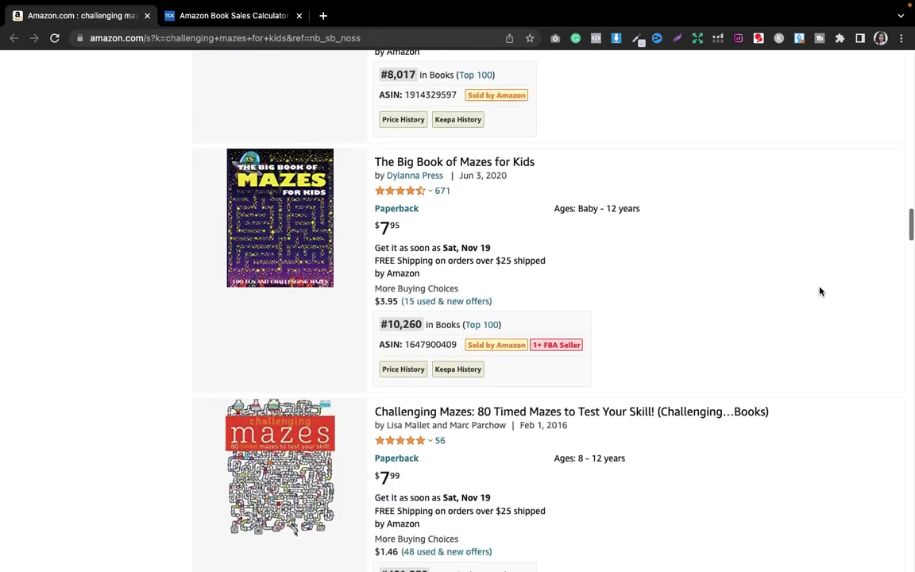
{"action": "scroll", "coordinate": [821, 292], "scroll_direction": "down", "scroll_amount": 3}
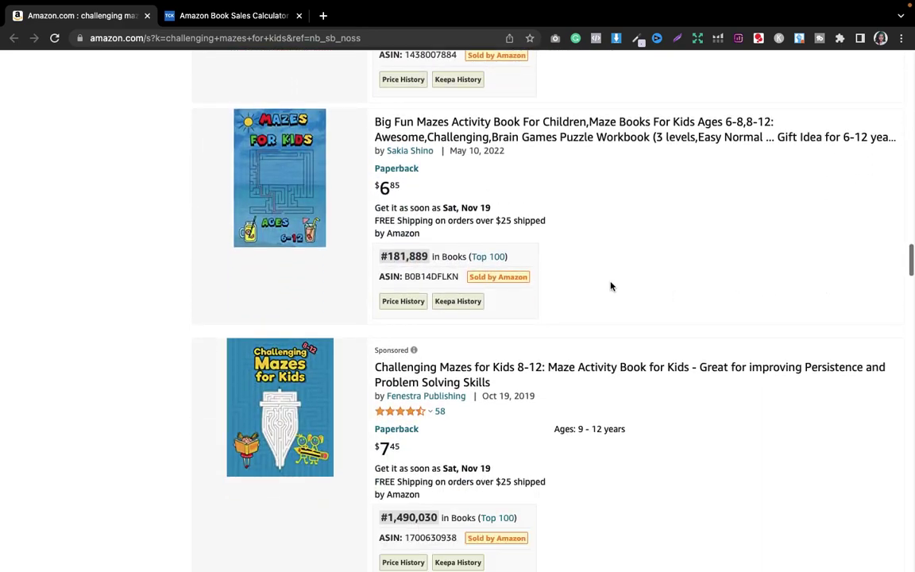
{"action": "scroll", "coordinate": [422, 270], "scroll_direction": "down", "scroll_amount": 5}
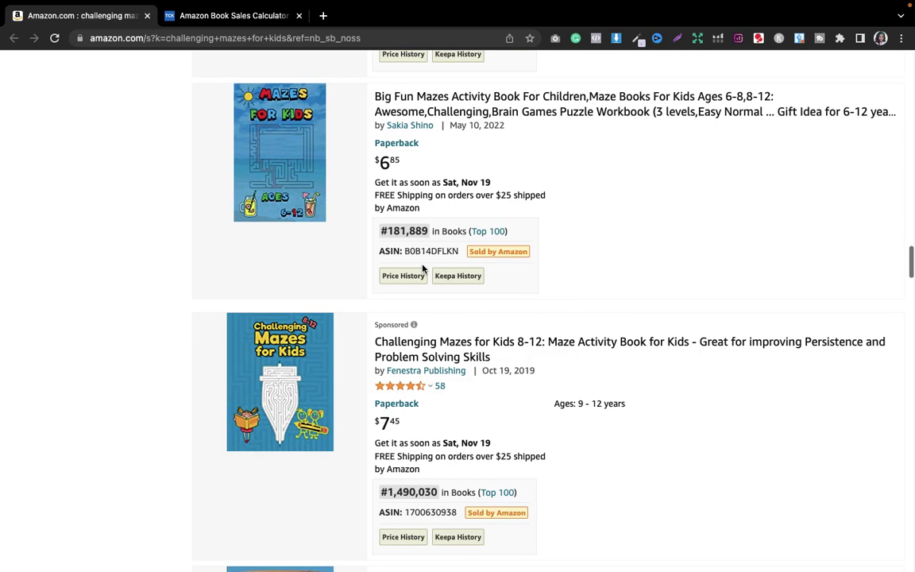
{"action": "scroll", "coordinate": [423, 269], "scroll_direction": "down", "scroll_amount": 6}
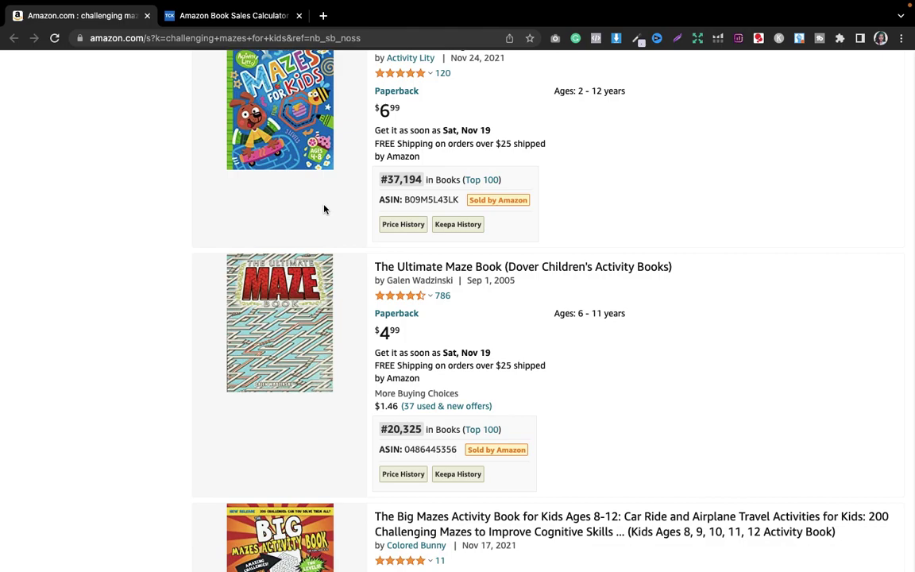
{"action": "mouse_move", "coordinate": [483, 224]}
{"action": "scroll", "coordinate": [483, 224], "scroll_direction": "down", "scroll_amount": 1}
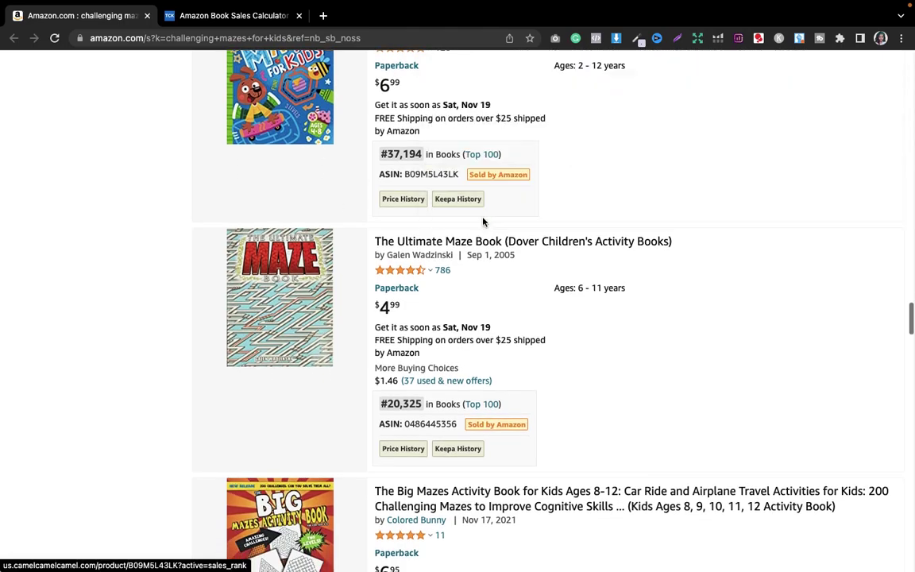
{"action": "scroll", "coordinate": [506, 418], "scroll_direction": "down", "scroll_amount": 2}
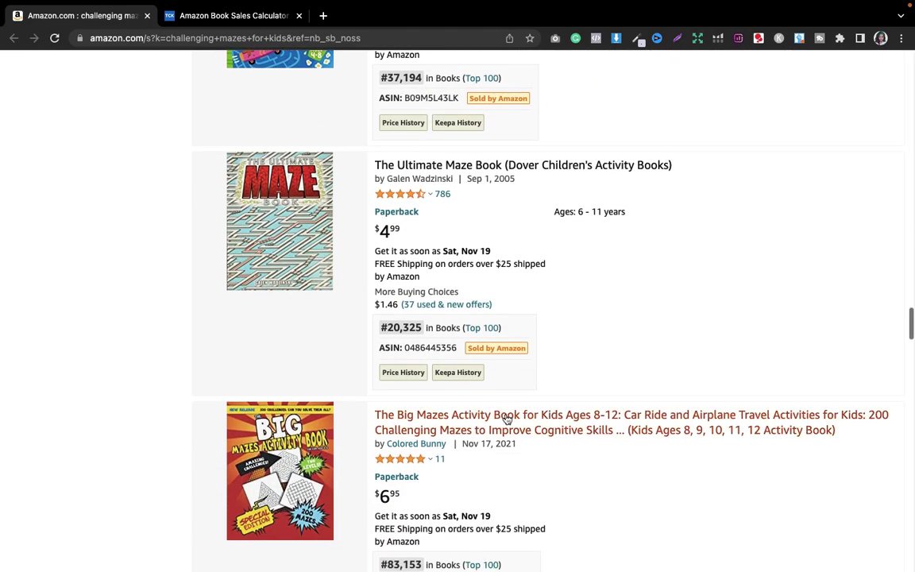
{"action": "left_click_drag", "start_coordinate": [905, 322], "coordinate": [793, 20]}
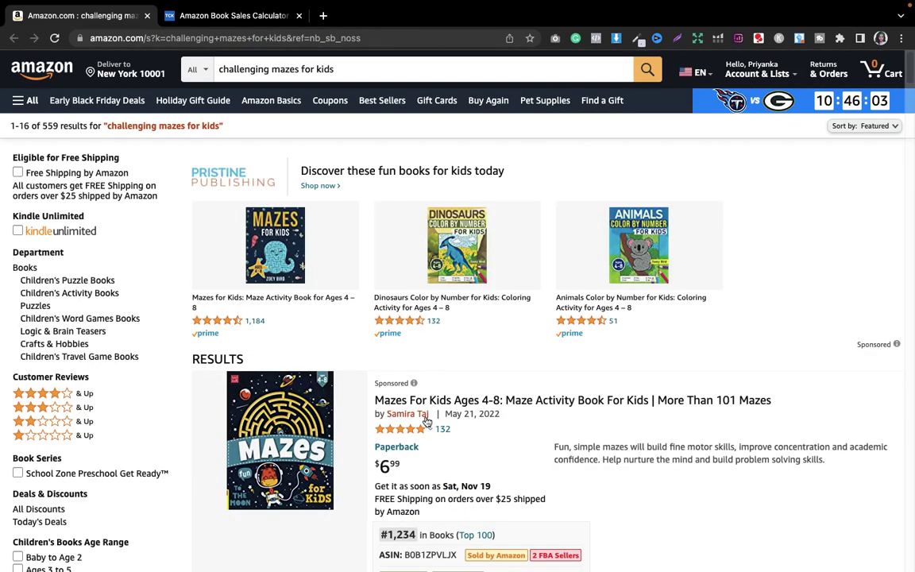
Step: Open the first sponsored listing, "Mazes For Kids Ages 4-8", in a new tab and switch to it
{"action": "right_click", "coordinate": [584, 408]}
{"action": "left_click", "coordinate": [490, 353]}
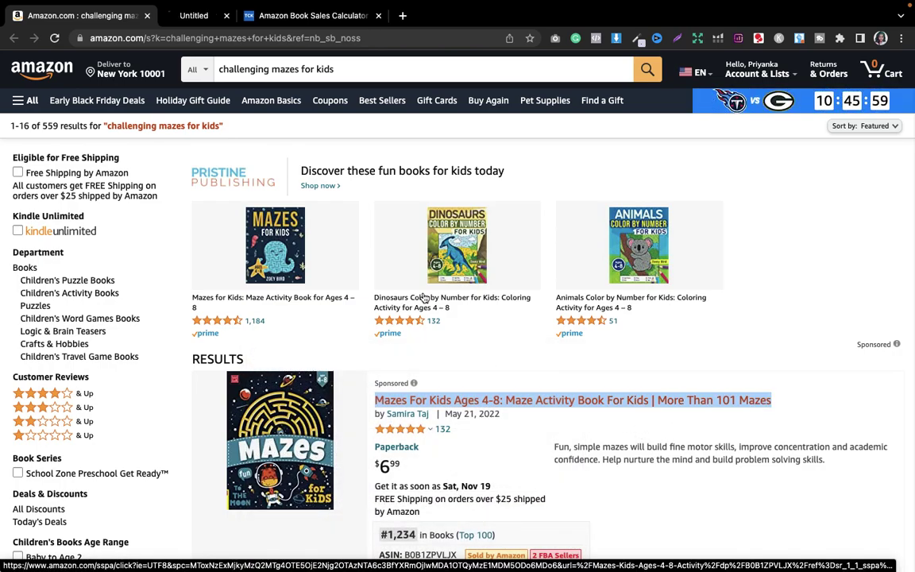
{"action": "left_click", "coordinate": [209, 19]}
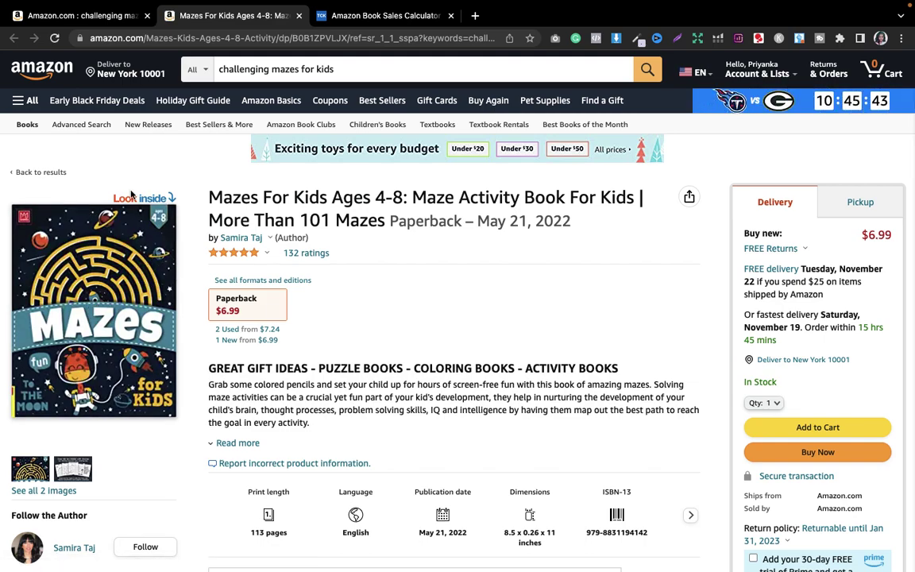
Step: Look through the sample interior pages of "Mazes For Kids Ages 4-8" and review the details on its product page
{"action": "left_click", "coordinate": [169, 199]}
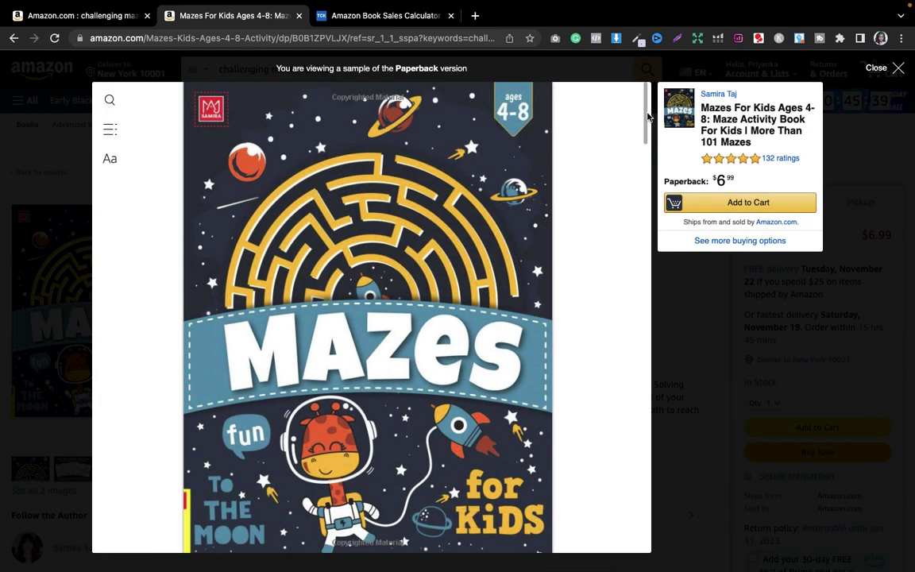
{"action": "left_click_drag", "start_coordinate": [646, 116], "coordinate": [633, 371]}
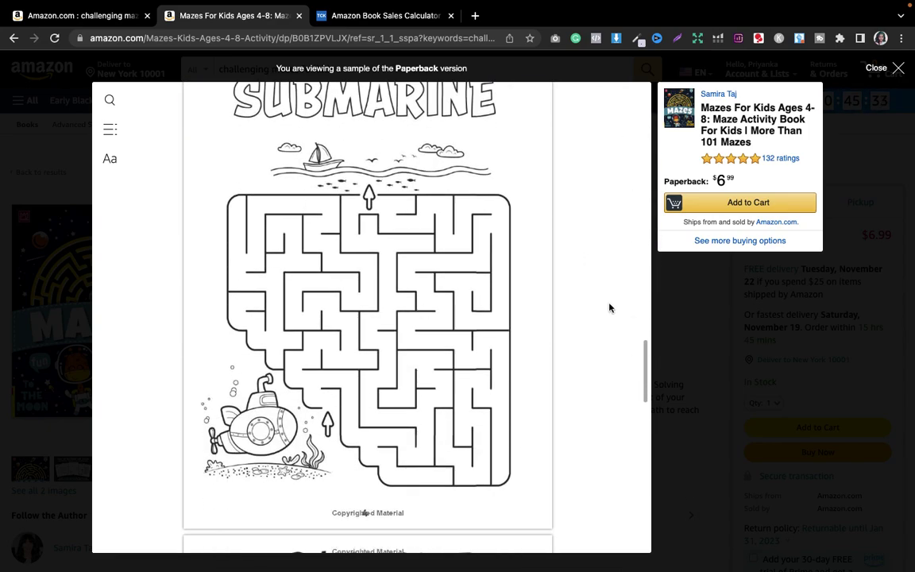
{"action": "mouse_move", "coordinate": [645, 367]}
{"action": "left_mouse_down"}
{"action": "mouse_move", "coordinate": [634, 493]}
{"action": "mouse_move", "coordinate": [645, 350]}
{"action": "left_mouse_up"}
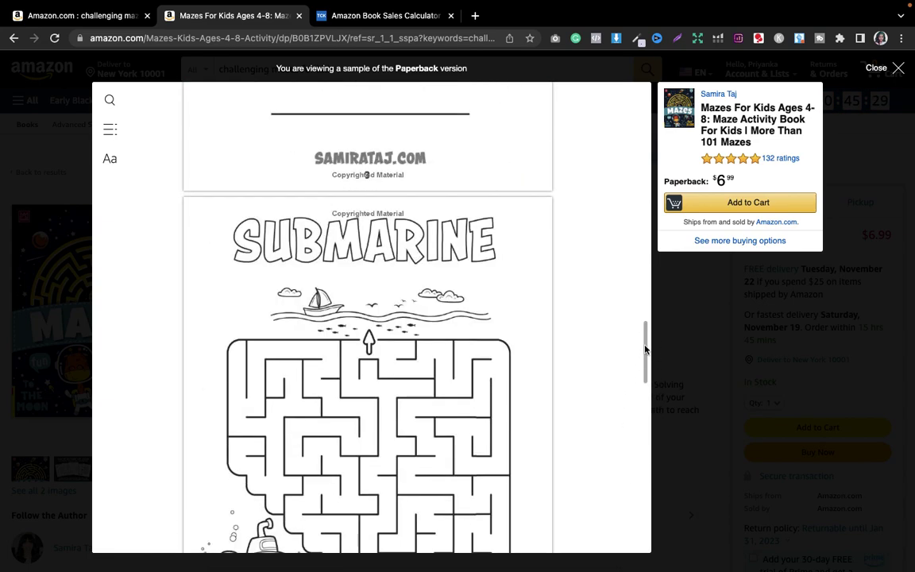
{"action": "left_click", "coordinate": [898, 69]}
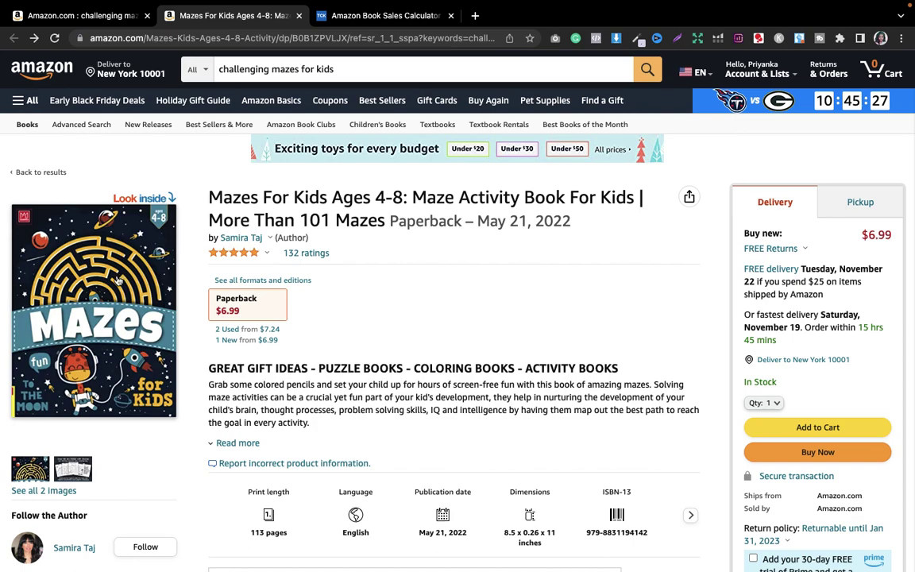
{"action": "left_click", "coordinate": [168, 198]}
{"action": "left_click_drag", "start_coordinate": [644, 128], "coordinate": [648, 482]}
{"action": "left_click", "coordinate": [900, 76]}
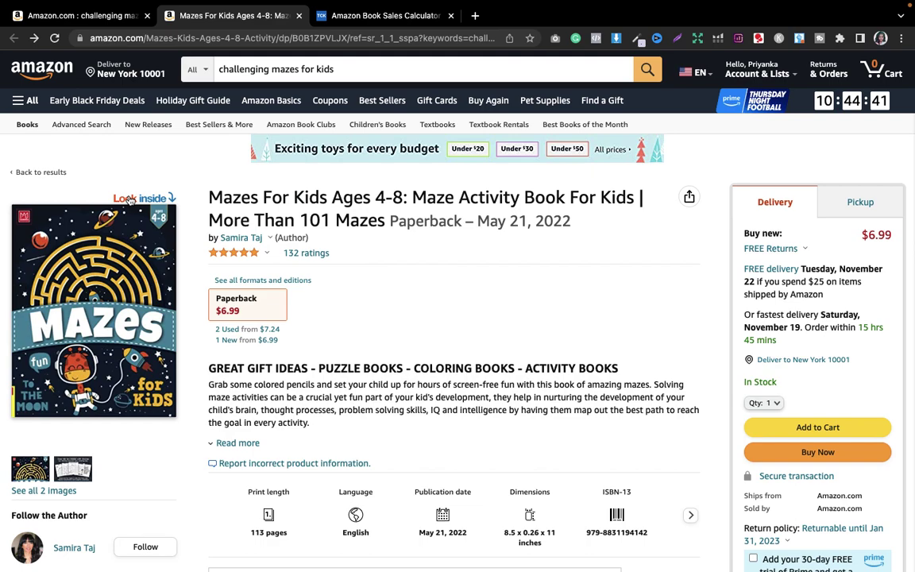
{"action": "scroll", "coordinate": [407, 385], "scroll_direction": "down", "scroll_amount": 5}
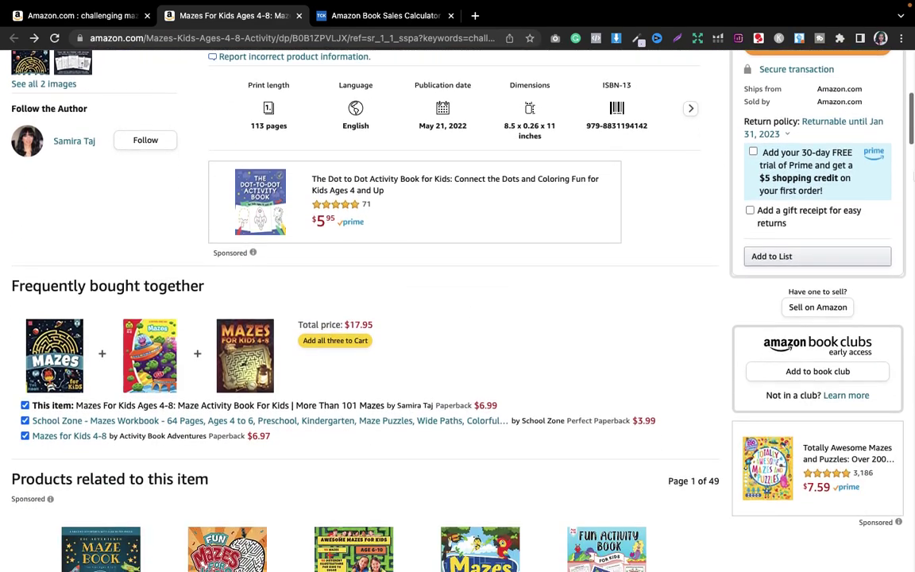
{"action": "left_click_drag", "start_coordinate": [909, 125], "coordinate": [884, 72]}
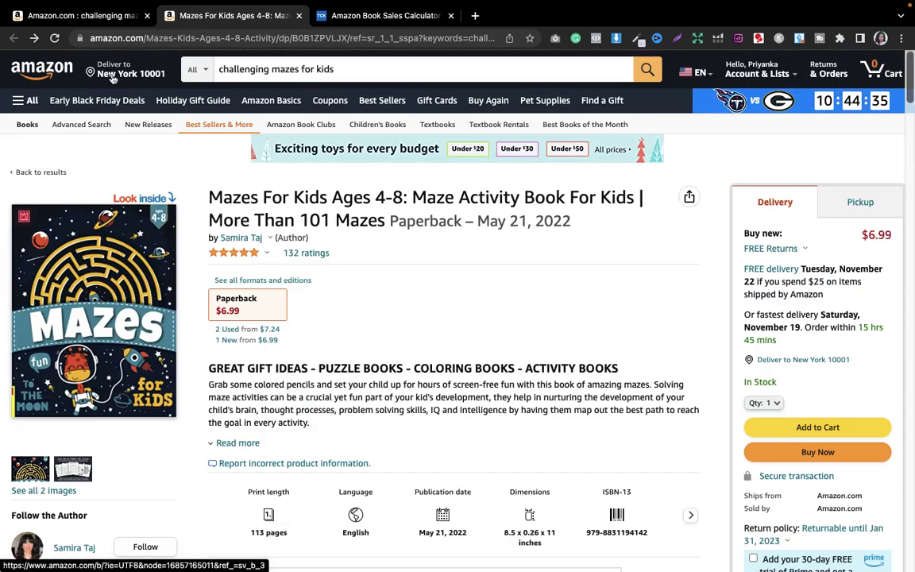
Step: Return to the search results and check the sales rank of "Fun and Challenging Mazes for Kids 8-12"
{"action": "left_click", "coordinate": [75, 15]}
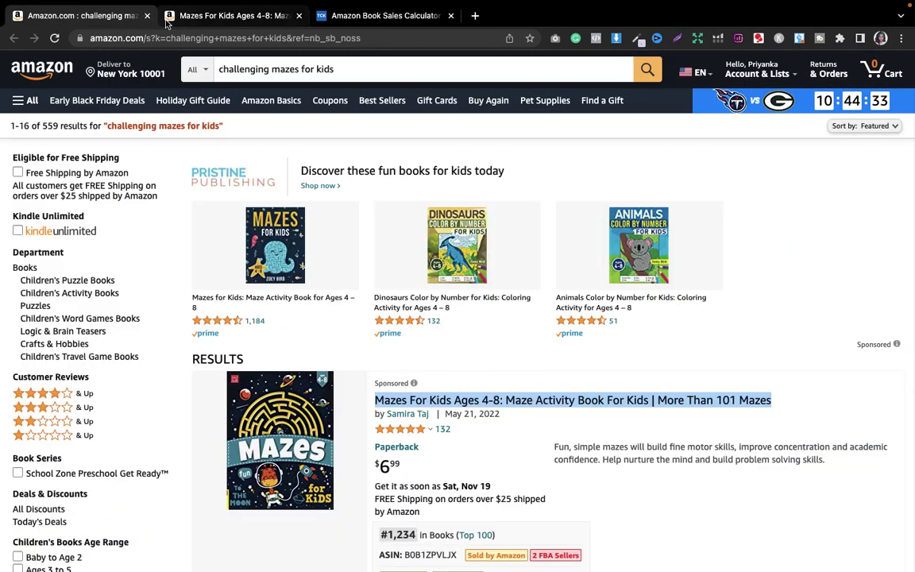
{"action": "scroll", "coordinate": [423, 338], "scroll_direction": "down", "scroll_amount": 2}
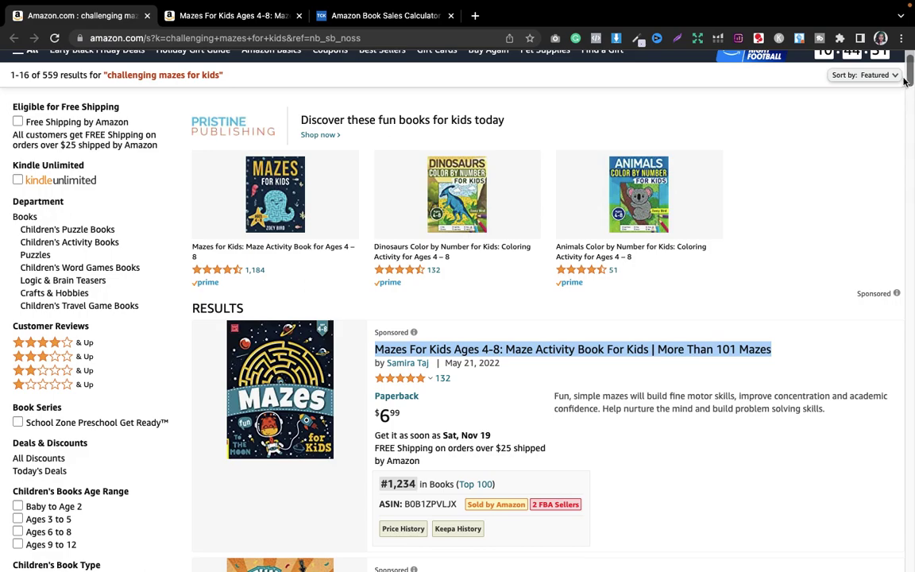
{"action": "left_click_drag", "start_coordinate": [906, 70], "coordinate": [906, 139]}
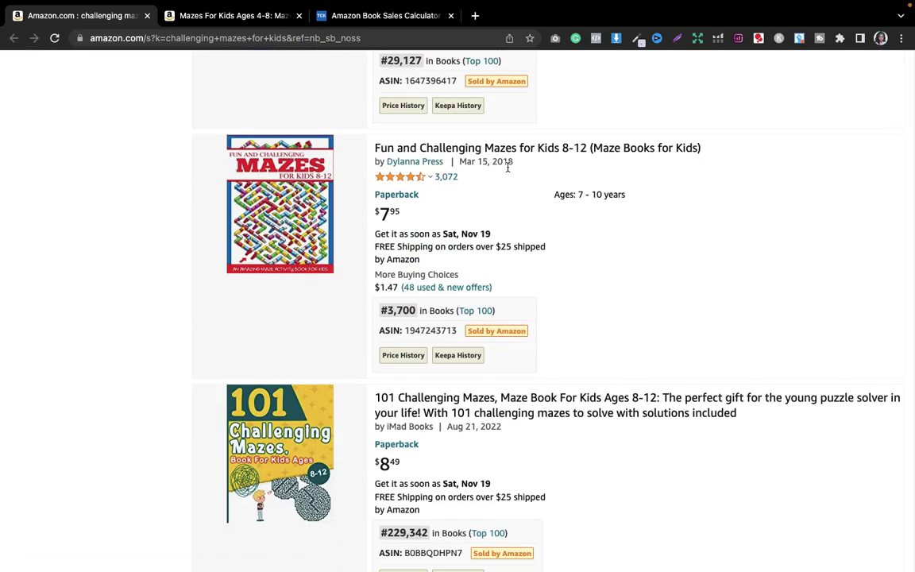
{"action": "scroll", "coordinate": [574, 190], "scroll_direction": "down", "scroll_amount": 4}
{"action": "scroll", "coordinate": [574, 191], "scroll_direction": "up", "scroll_amount": 3}
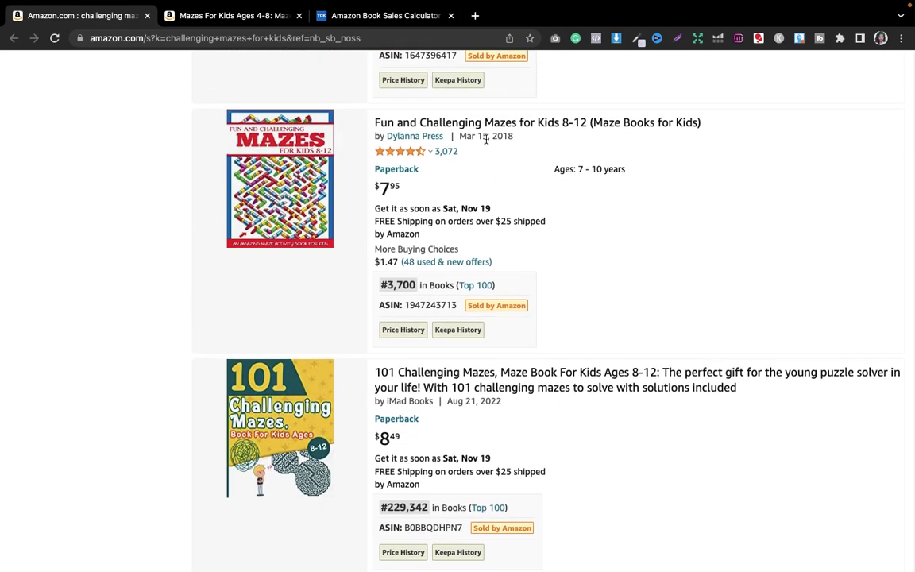
Step: Switch to the Amazon Book Sales Calculator page, dismiss its report sign-up pop-up and find the BSR to Sales Calculator
{"action": "left_click", "coordinate": [342, 16]}
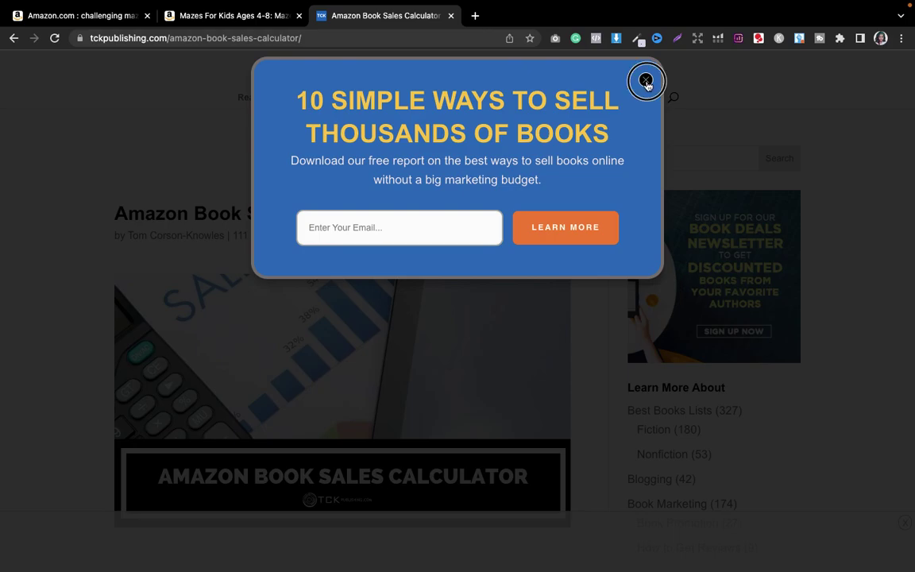
{"action": "left_click", "coordinate": [645, 78]}
{"action": "scroll", "coordinate": [647, 85], "scroll_direction": "down", "scroll_amount": 5}
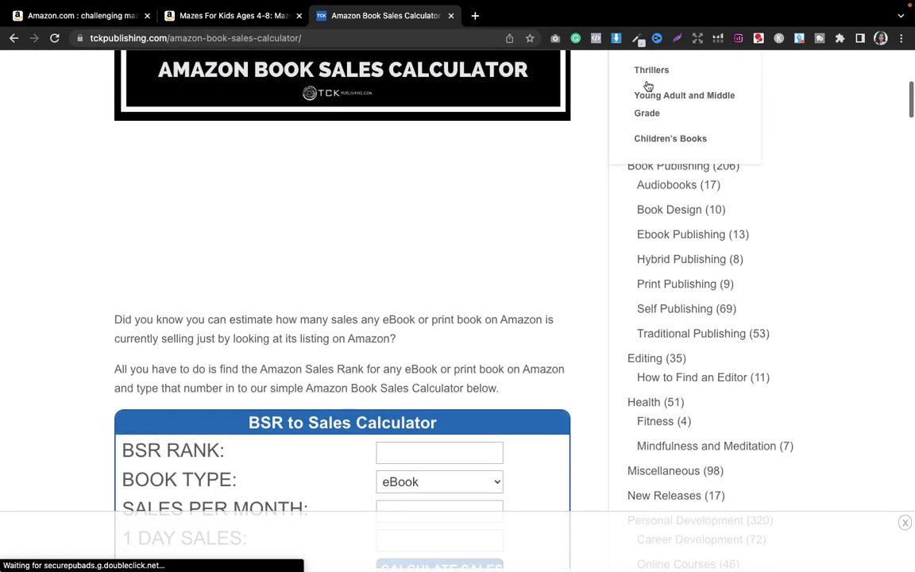
{"action": "scroll", "coordinate": [647, 85], "scroll_direction": "down", "scroll_amount": 3}
Step: Calculate the estimated sales for a BSR rank of 3700 with the book type set to Book
{"action": "left_click", "coordinate": [420, 221]}
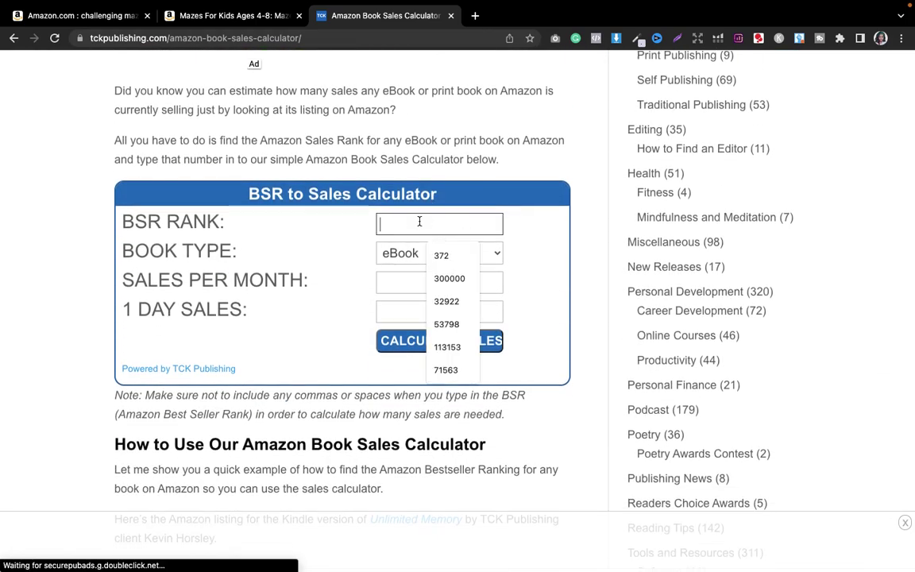
{"action": "type", "text": "7"}
{"action": "key", "text": "BackSpace"}
{"action": "type", "text": "3700"}
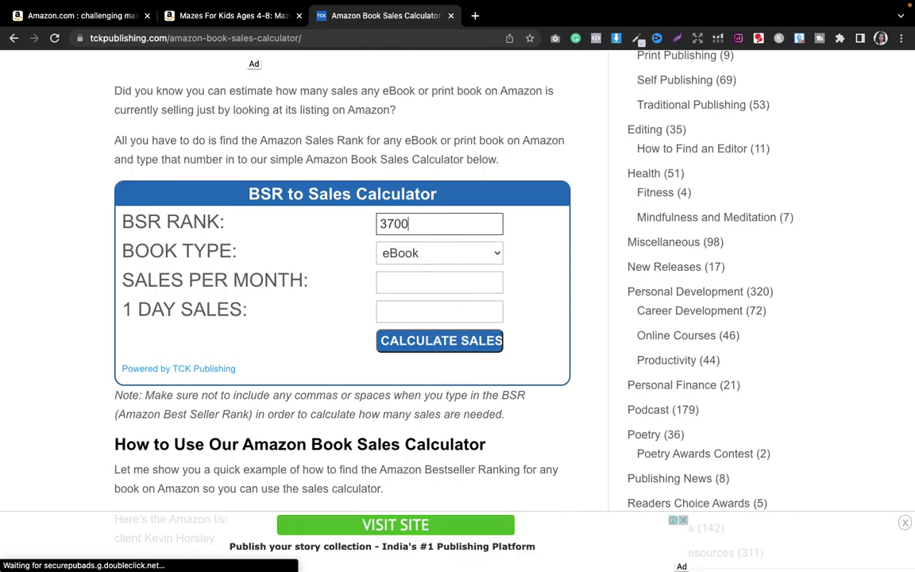
{"action": "left_click", "coordinate": [408, 258]}
{"action": "left_click", "coordinate": [408, 274]}
{"action": "left_click", "coordinate": [432, 339]}
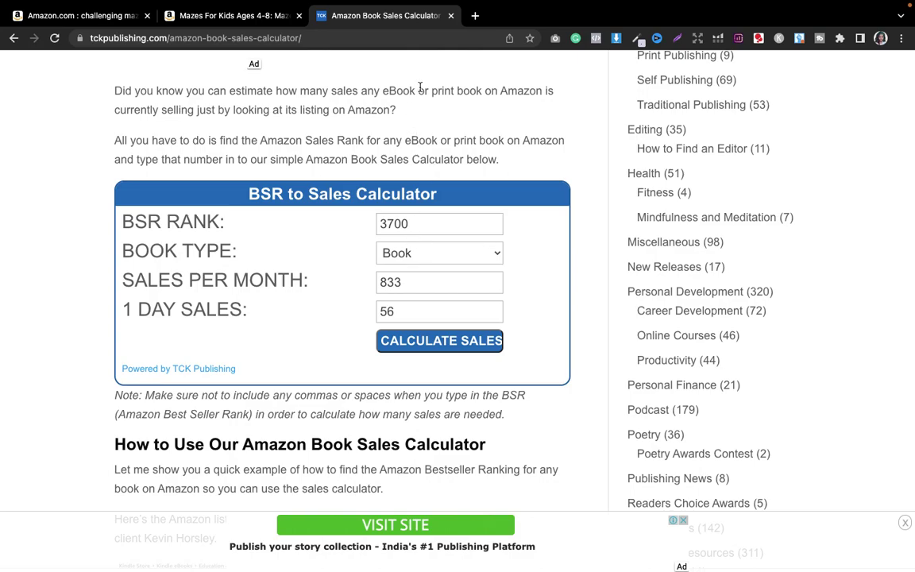
{"action": "left_click", "coordinate": [451, 16]}
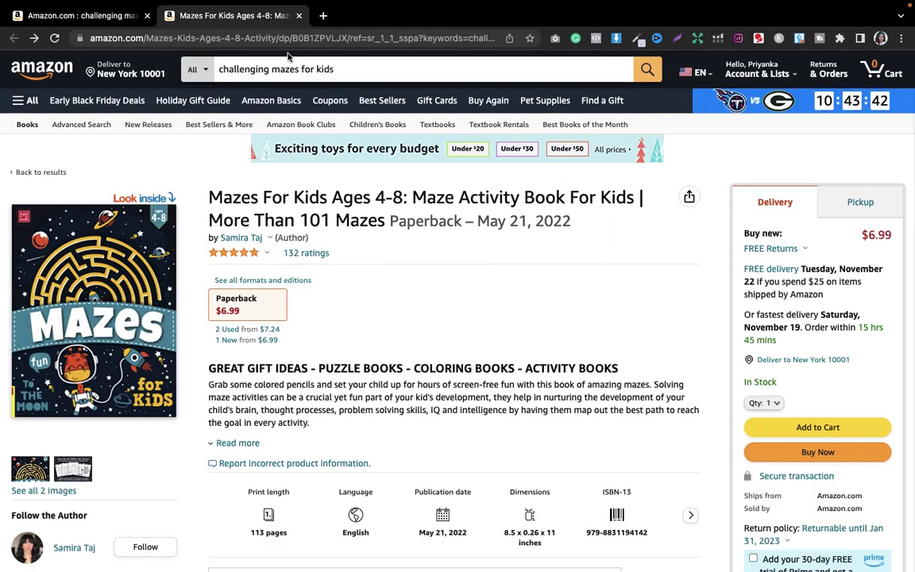
{"action": "left_click", "coordinate": [322, 15]}
{"action": "type", "text": "https://github.com/keesiemeijer/maze-generator"}
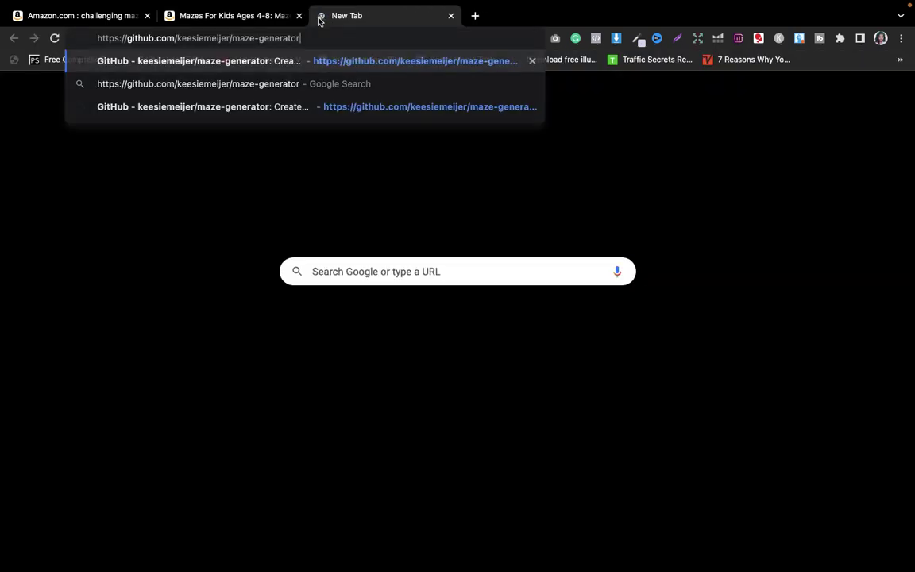
{"action": "key", "text": "Return"}
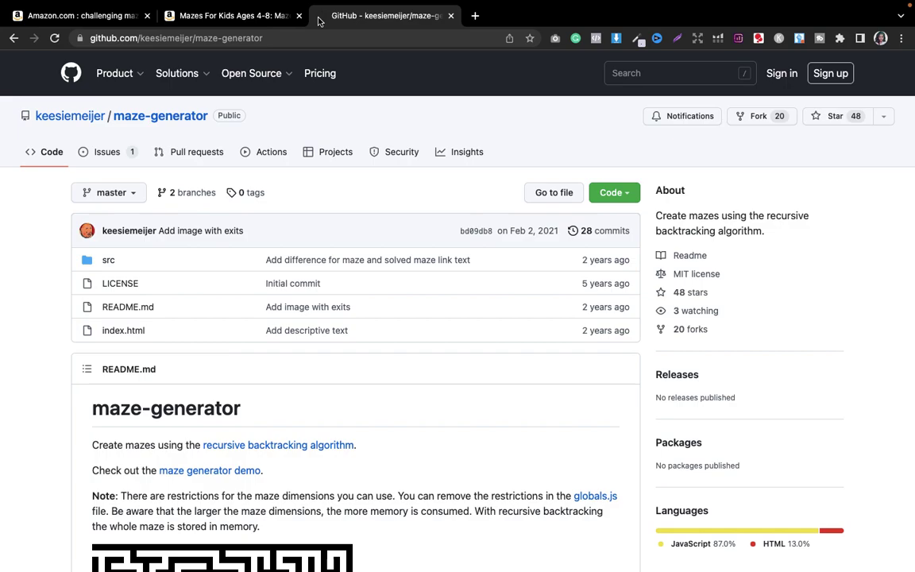
Step: Open the repository's LICENSE file, highlight the "Commercial use" permission and close the page
{"action": "left_click", "coordinate": [127, 287]}
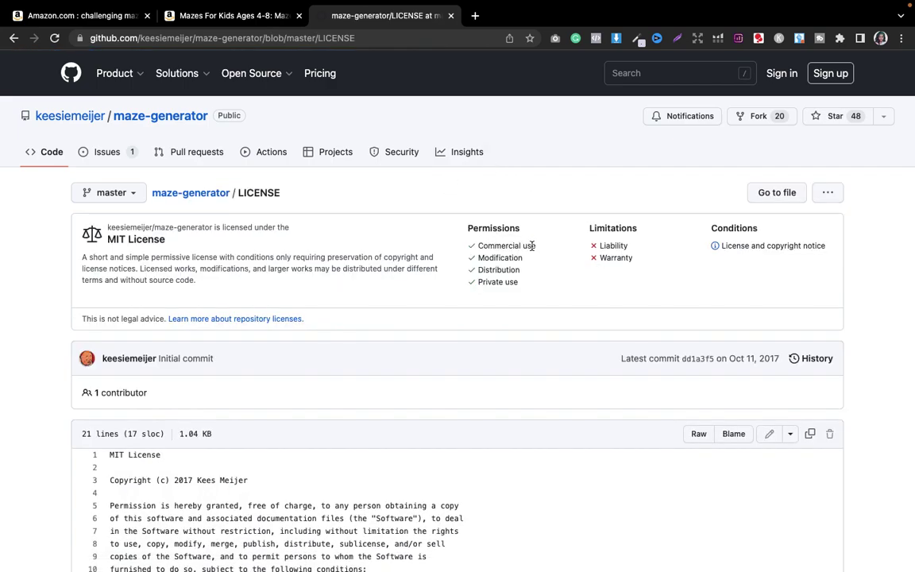
{"action": "left_click_drag", "start_coordinate": [540, 251], "coordinate": [476, 249]}
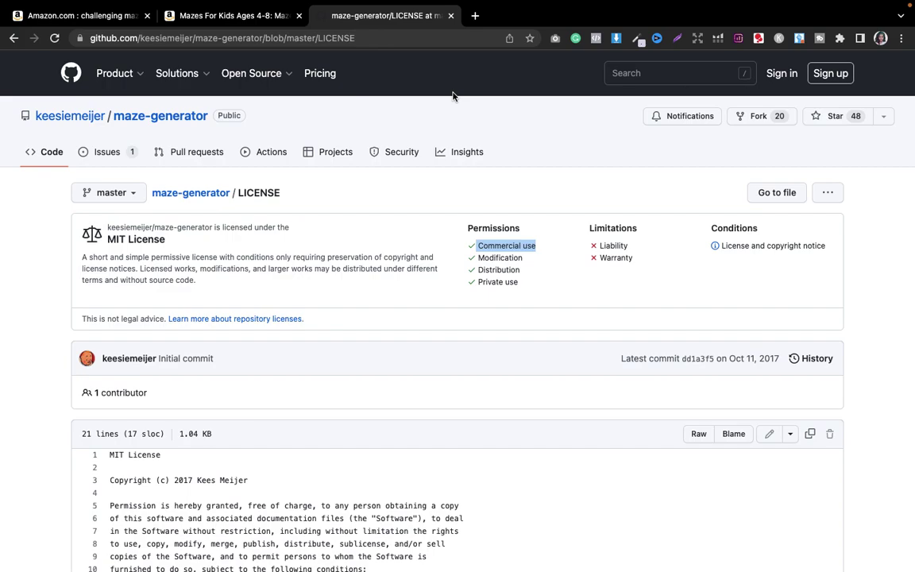
{"action": "left_click", "coordinate": [451, 16]}
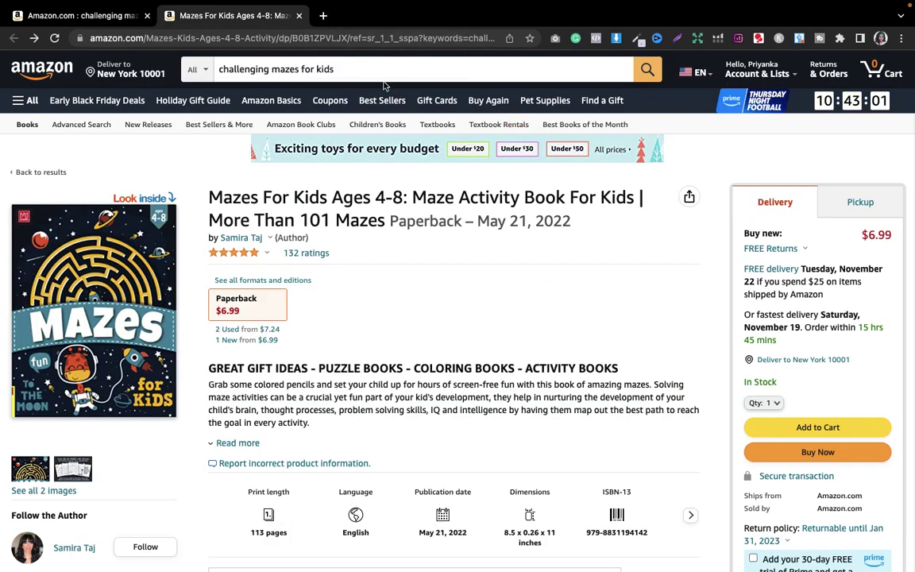
Step: Reopen the maze-generator repository, look through its README and sample maze, and close the page
{"action": "left_click", "coordinate": [323, 16]}
{"action": "type", "text": "https://github.com/keesiemeijer/maze-generator"}
{"action": "key", "text": "Return"}
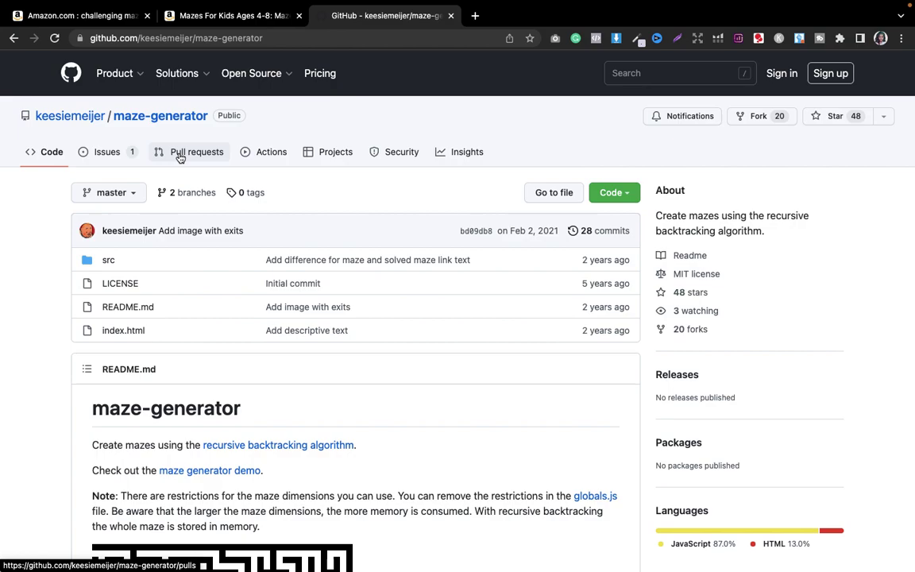
{"action": "scroll", "coordinate": [180, 156], "scroll_direction": "down", "scroll_amount": 1}
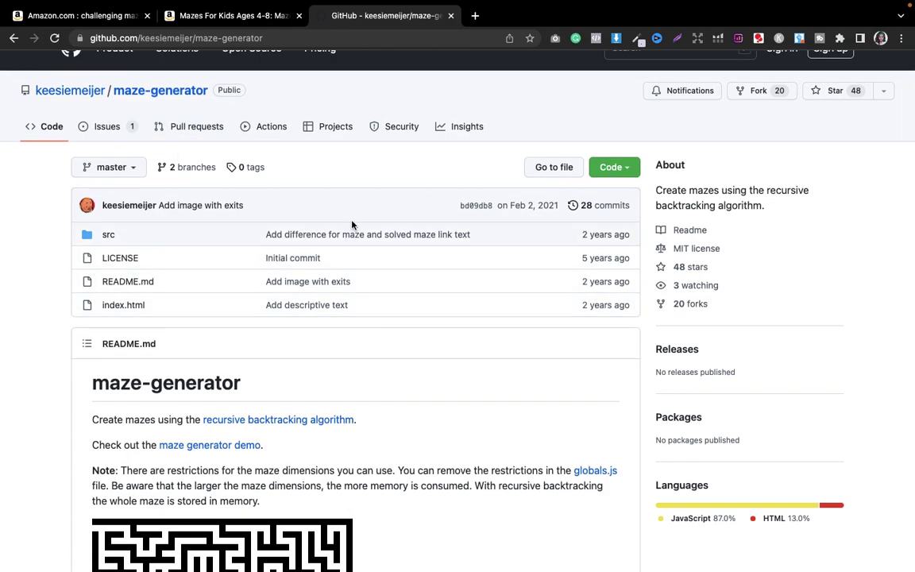
{"action": "scroll", "coordinate": [352, 225], "scroll_direction": "down", "scroll_amount": 5}
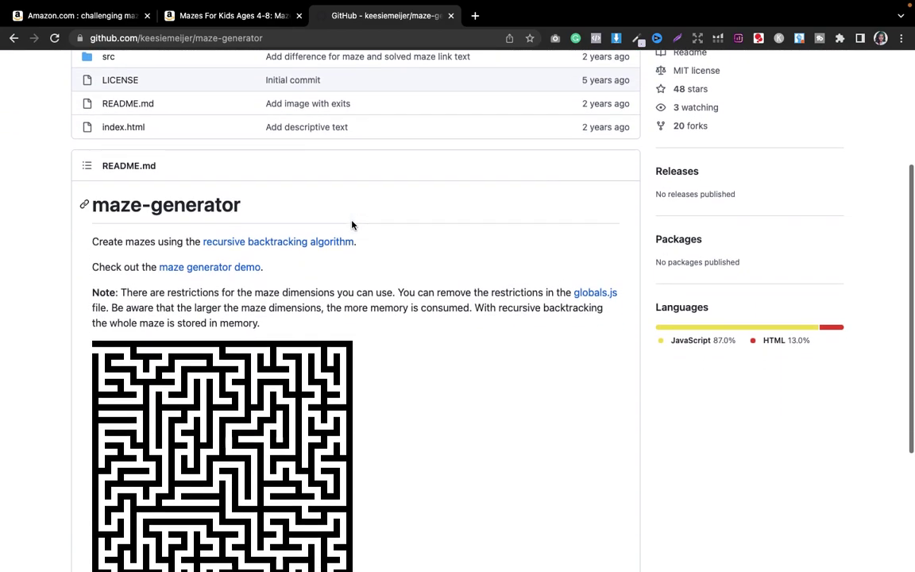
{"action": "scroll", "coordinate": [352, 225], "scroll_direction": "down", "scroll_amount": 5}
{"action": "scroll", "coordinate": [352, 225], "scroll_direction": "up", "scroll_amount": 3}
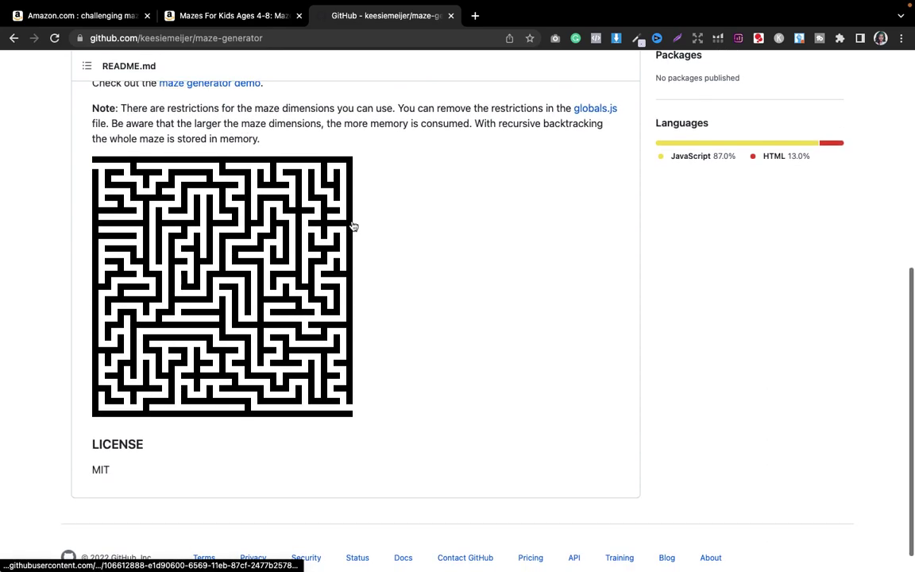
{"action": "scroll", "coordinate": [352, 222], "scroll_direction": "up", "scroll_amount": 6}
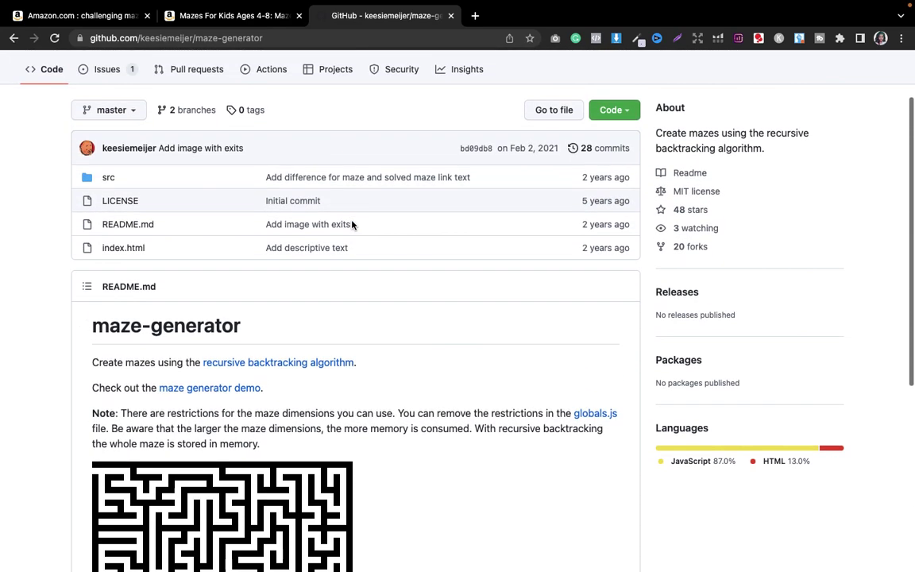
{"action": "left_click", "coordinate": [236, 389]}
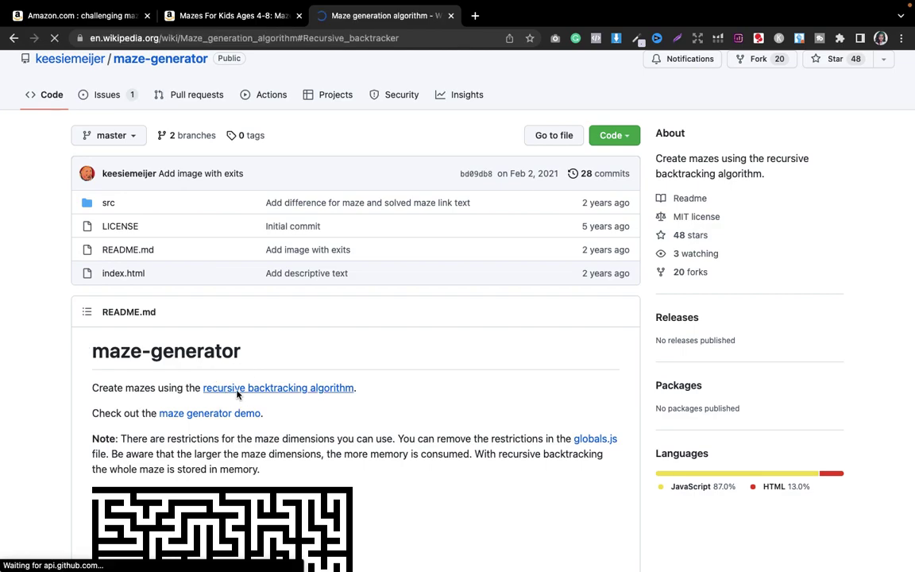
{"action": "left_click", "coordinate": [451, 15]}
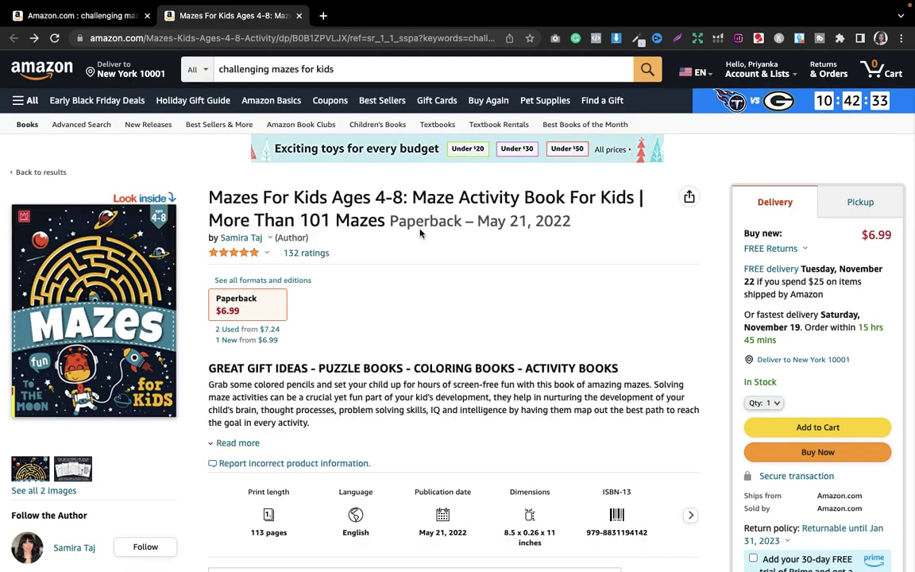
{"action": "left_click", "coordinate": [324, 16]}
{"action": "type", "text": "https://github.com/keesiemeijer/maze-generator"}
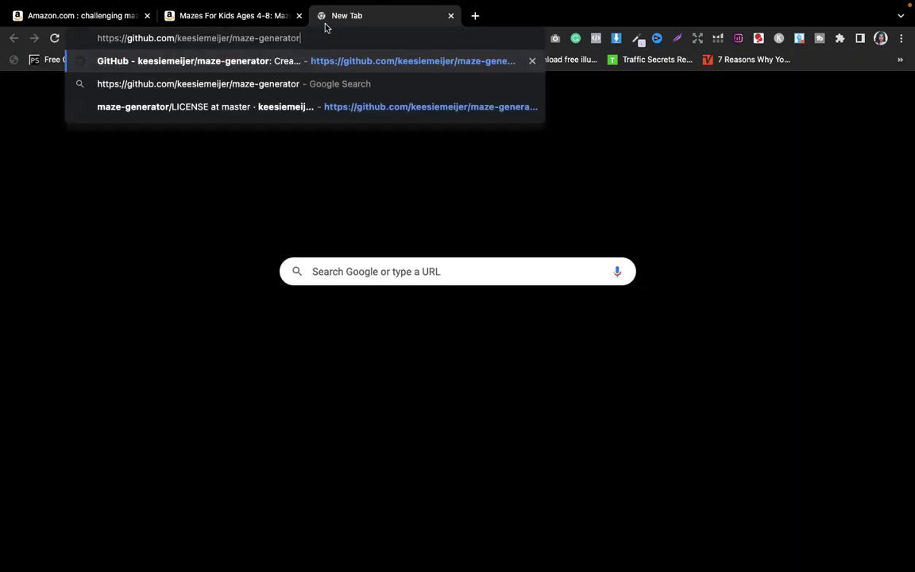
{"action": "key", "text": "Return"}
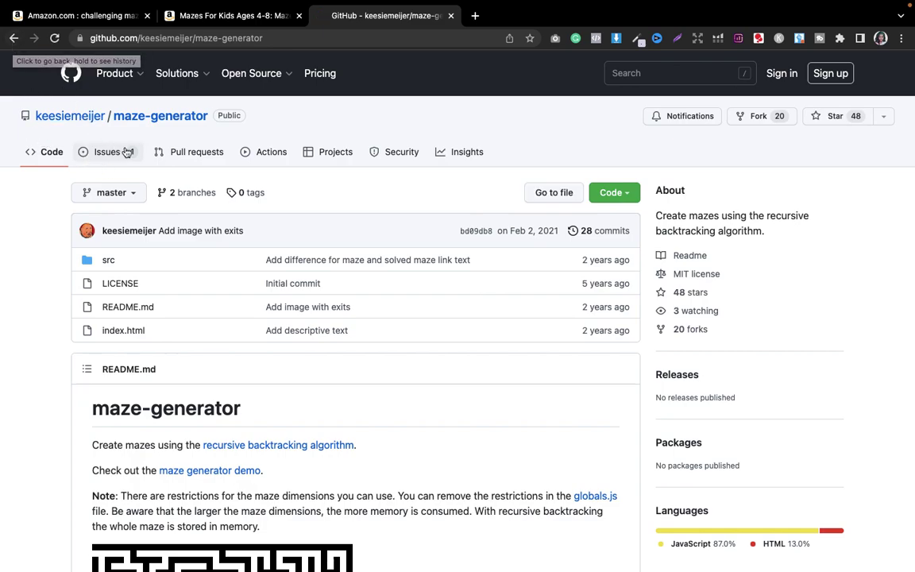
{"action": "scroll", "coordinate": [168, 159], "scroll_direction": "down", "scroll_amount": 3}
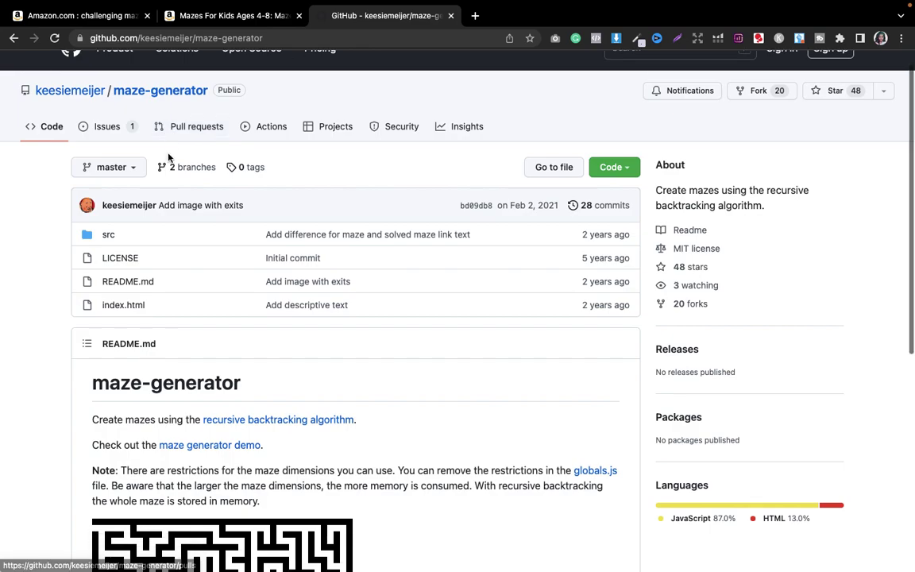
{"action": "scroll", "coordinate": [168, 155], "scroll_direction": "down", "scroll_amount": 2}
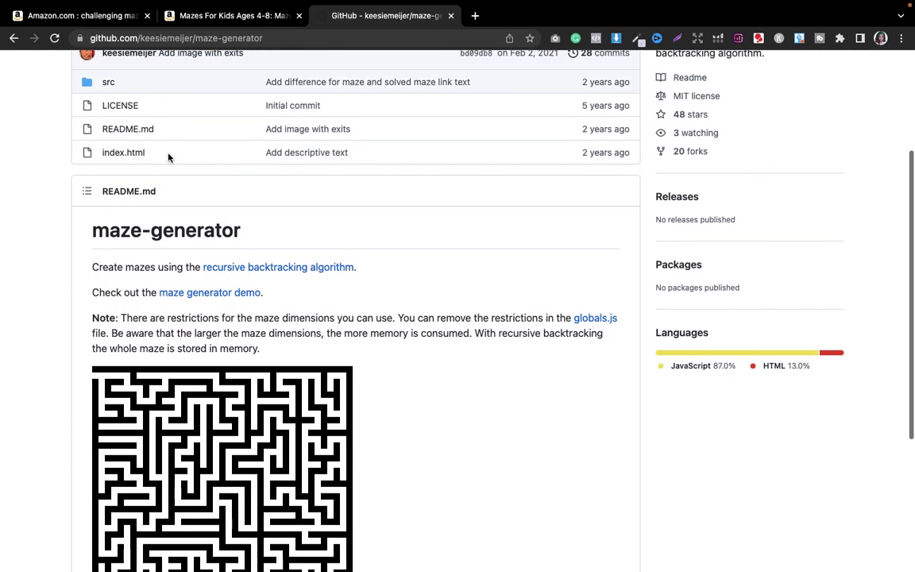
{"action": "left_click", "coordinate": [183, 268]}
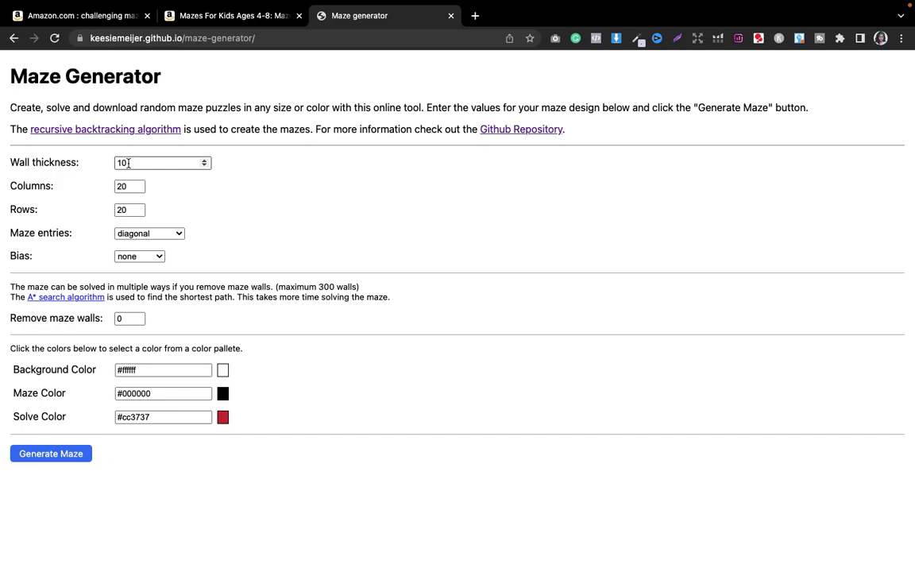
Step: Set the maze entries to "top and bottom" and generate a maze
{"action": "left_click", "coordinate": [134, 234]}
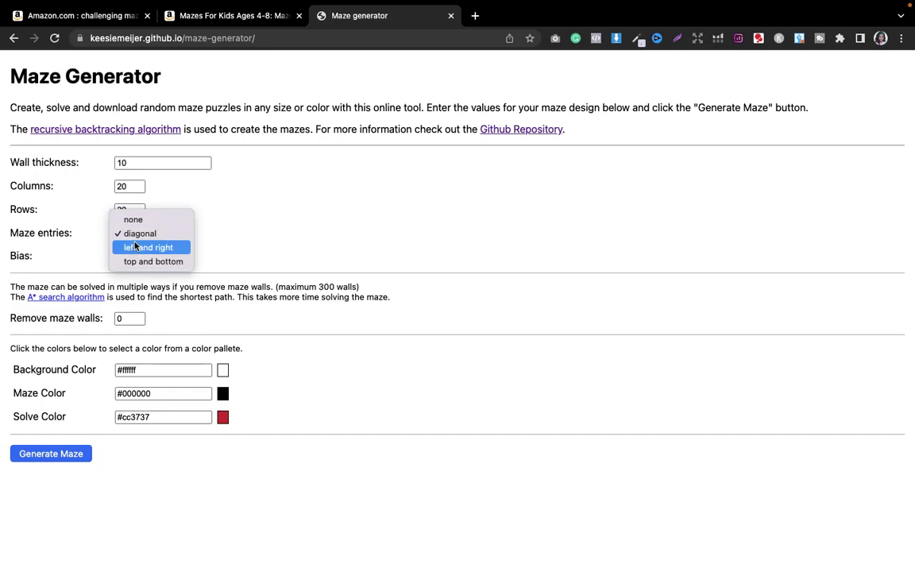
{"action": "left_click", "coordinate": [138, 235]}
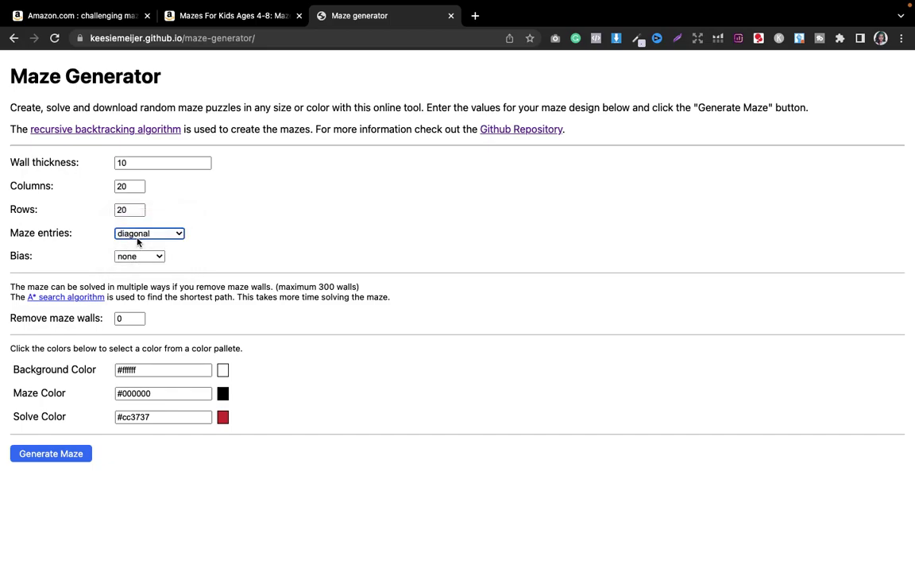
{"action": "left_click", "coordinate": [139, 237]}
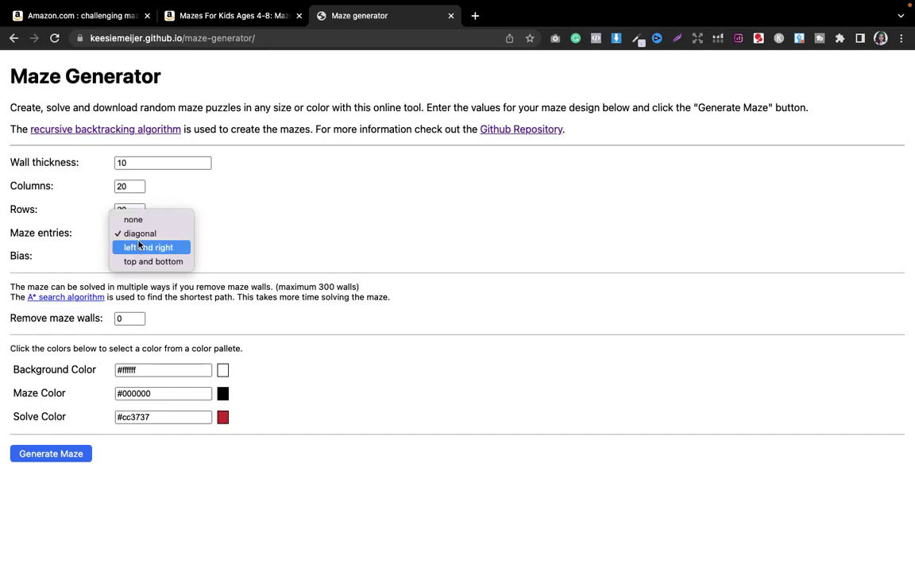
{"action": "left_click", "coordinate": [152, 261]}
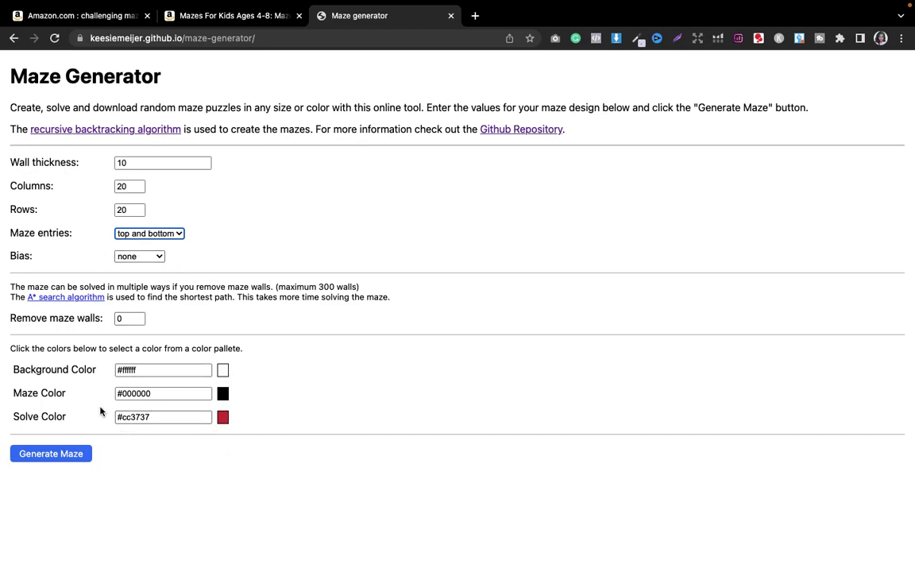
{"action": "left_click", "coordinate": [54, 453]}
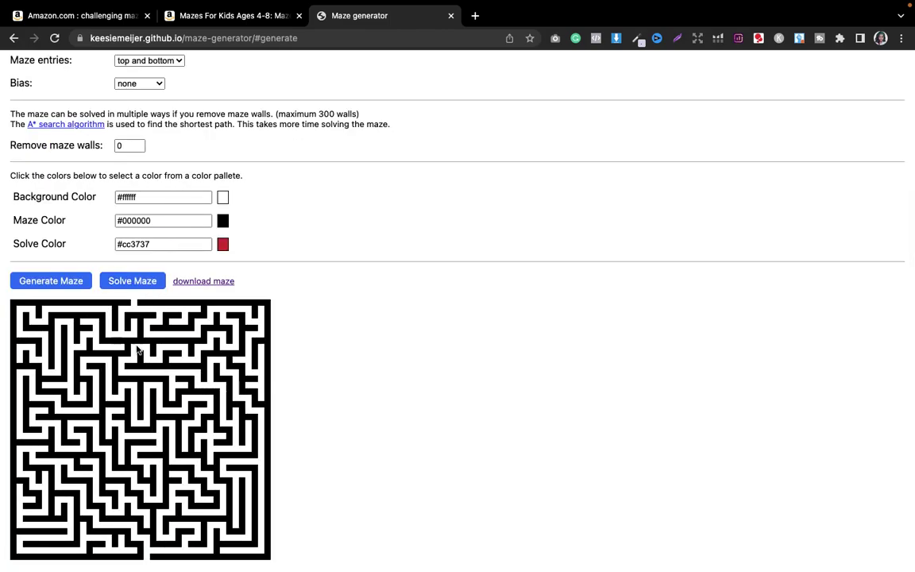
Step: Download the generated maze, solve it and download the solved version as well
{"action": "left_click", "coordinate": [198, 282]}
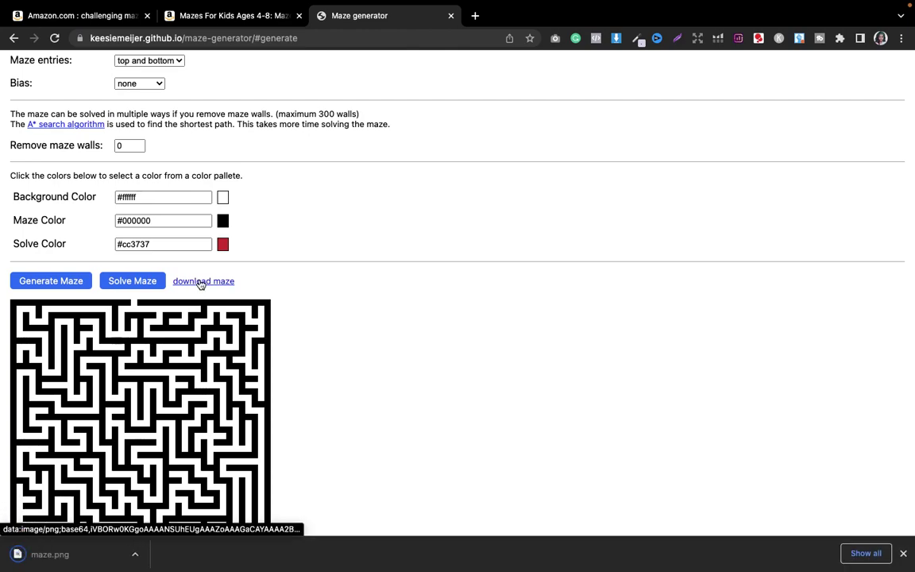
{"action": "left_click", "coordinate": [139, 284]}
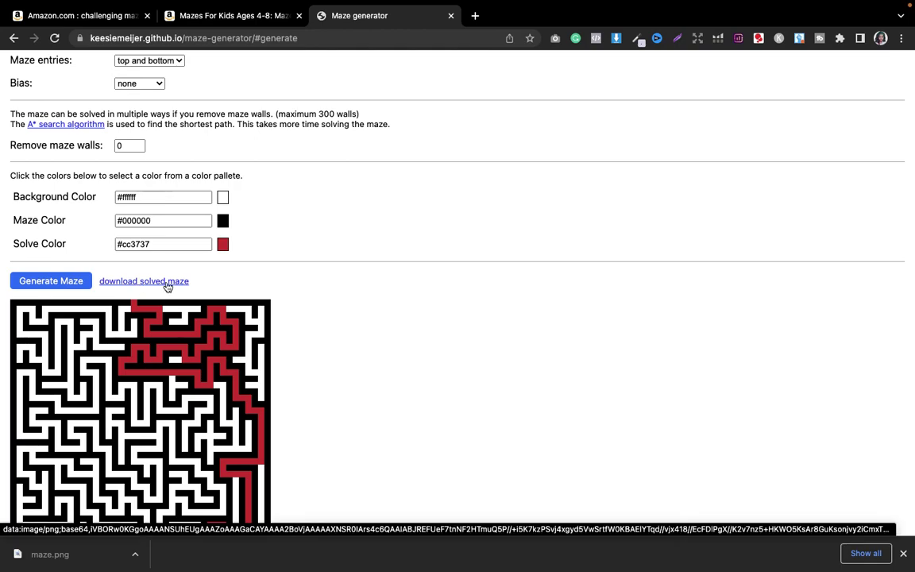
{"action": "left_click", "coordinate": [141, 282]}
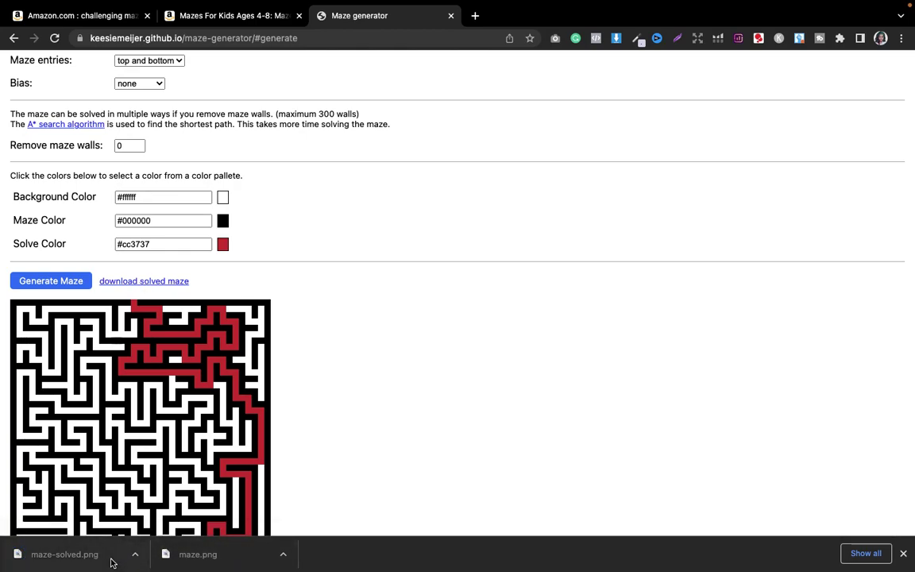
Step: Generate three more mazes with the same settings, solving each of the first two before generating the following one
{"action": "left_click", "coordinate": [79, 282]}
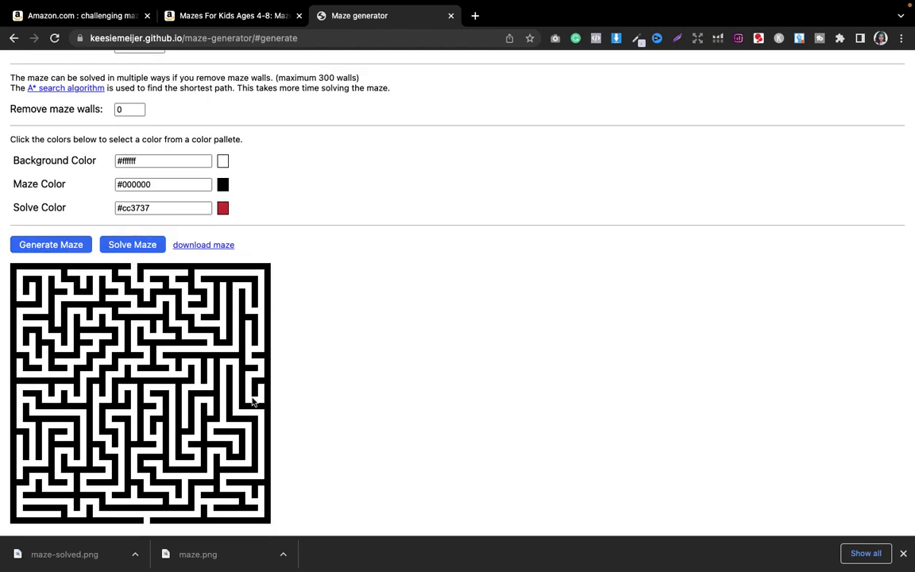
{"action": "left_click", "coordinate": [125, 247]}
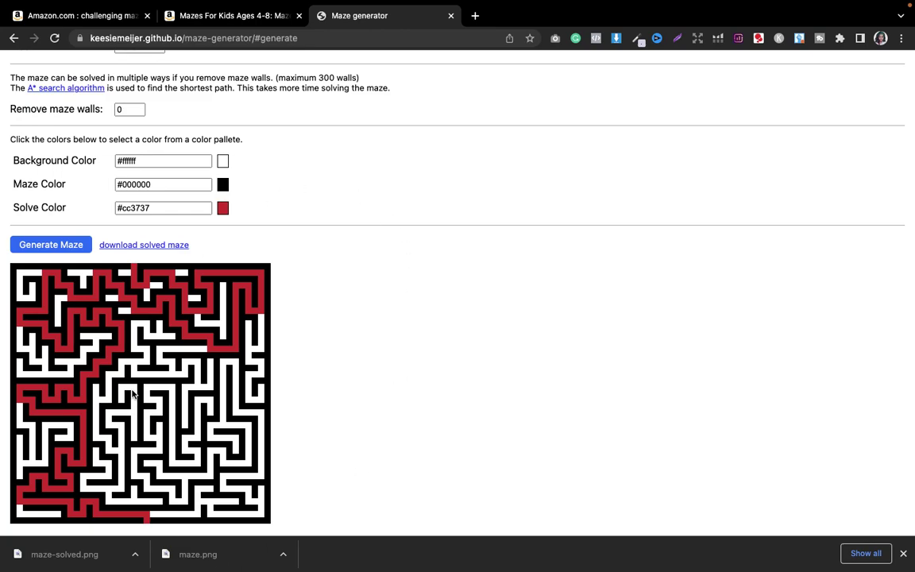
{"action": "left_click", "coordinate": [74, 240]}
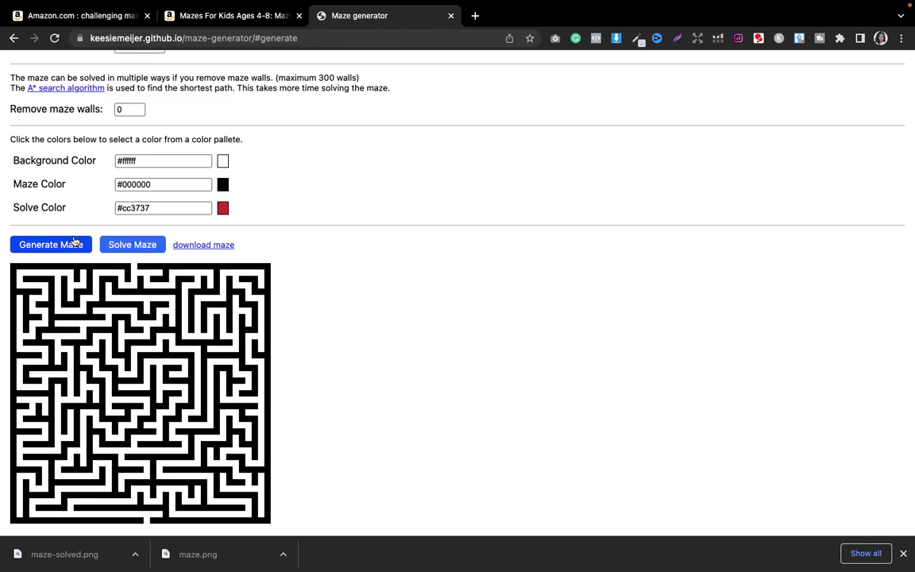
{"action": "left_click", "coordinate": [132, 245]}
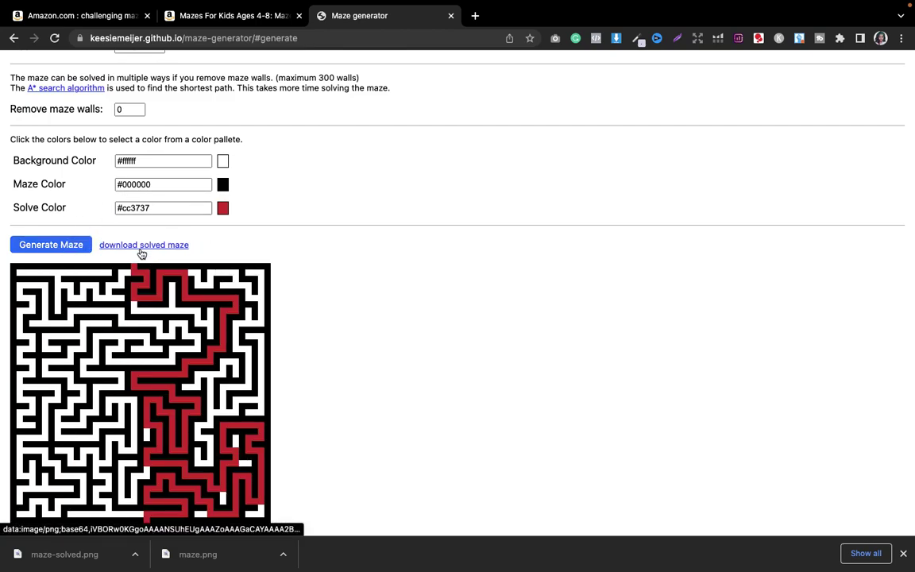
{"action": "left_click", "coordinate": [70, 246]}
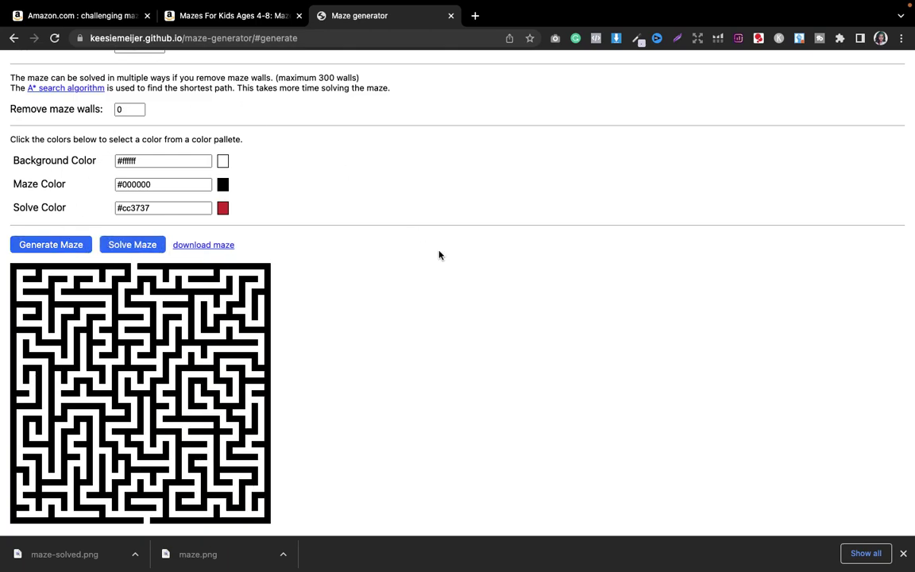
{"action": "scroll", "coordinate": [439, 255], "scroll_direction": "up", "scroll_amount": 5}
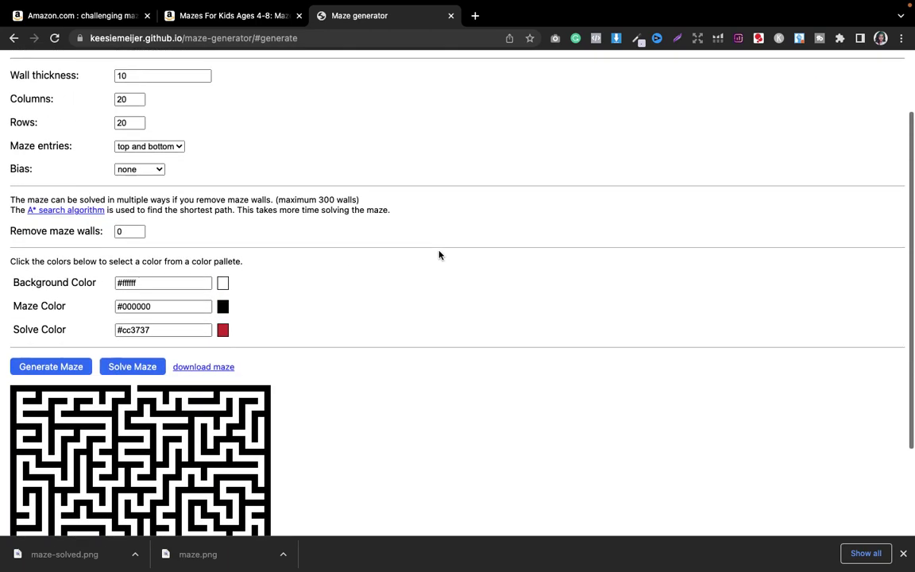